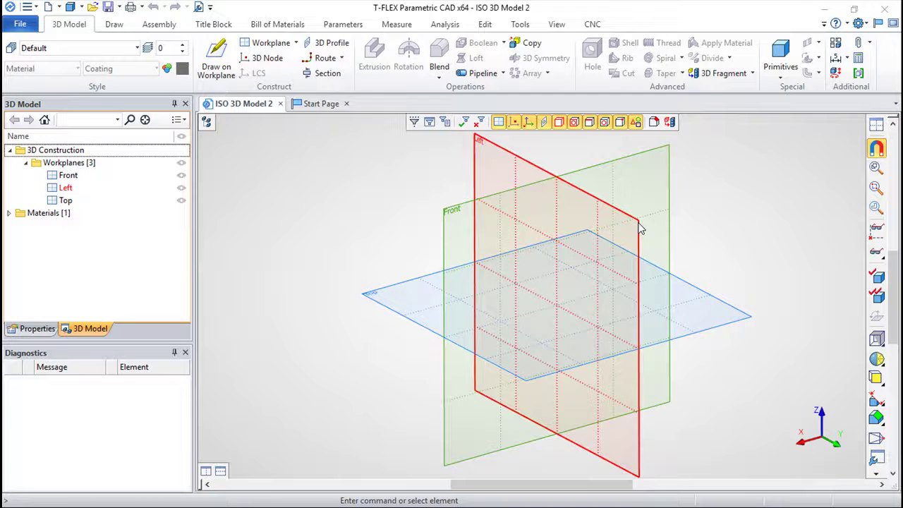
# - Start a sketch on the Left workplane and place crossing construction lines at the origin
pyautogui.rightClick(639, 228)
pyautogui.click(670, 209)
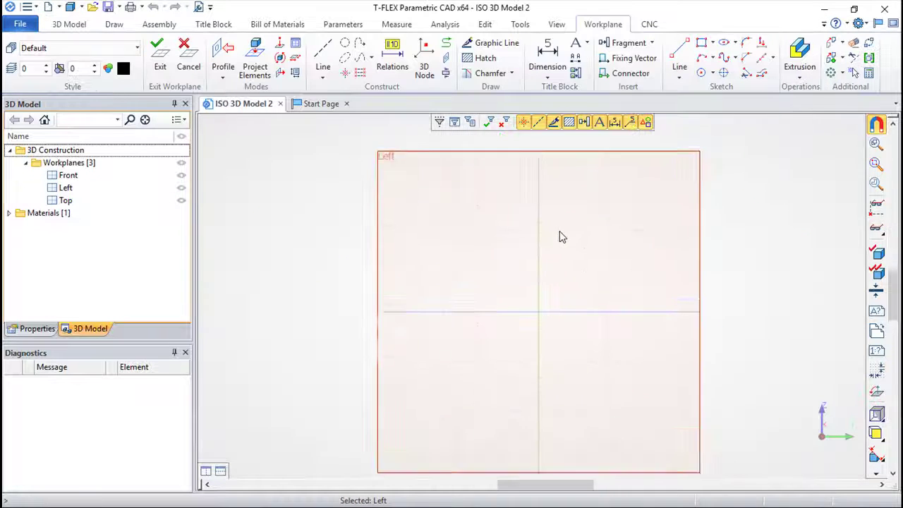
pyautogui.click(323, 62)
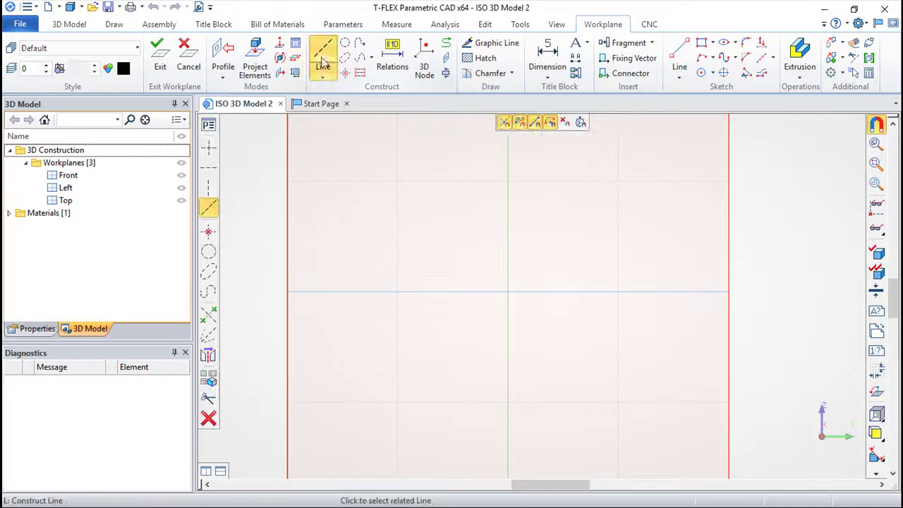
pyautogui.click(208, 146)
pyautogui.click(508, 291)
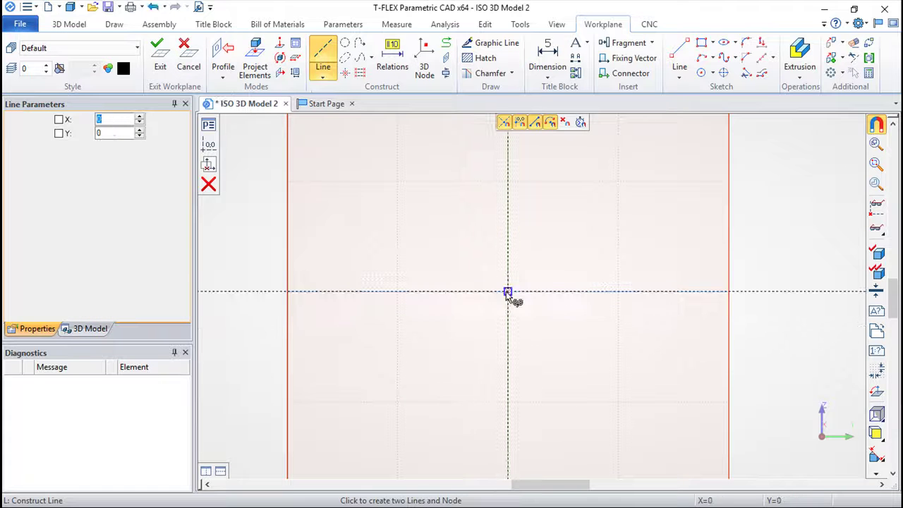
pyautogui.click(507, 291)
# - Add vertical construction lines offset 18 and 50 from the origin vertical
pyautogui.scroll(-1, 568, 272)
pyautogui.scroll(2, 554, 275)
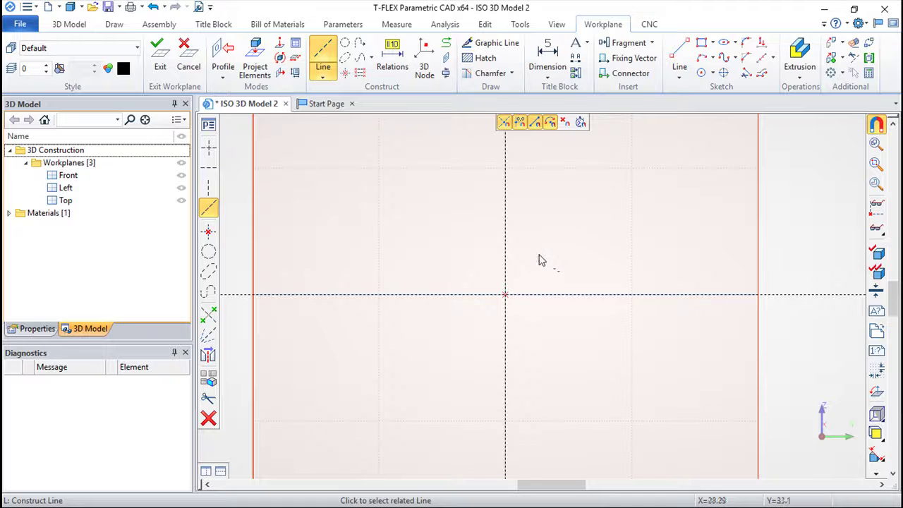
pyautogui.scroll(-1, 600, 222)
pyautogui.scroll(2, 609, 256)
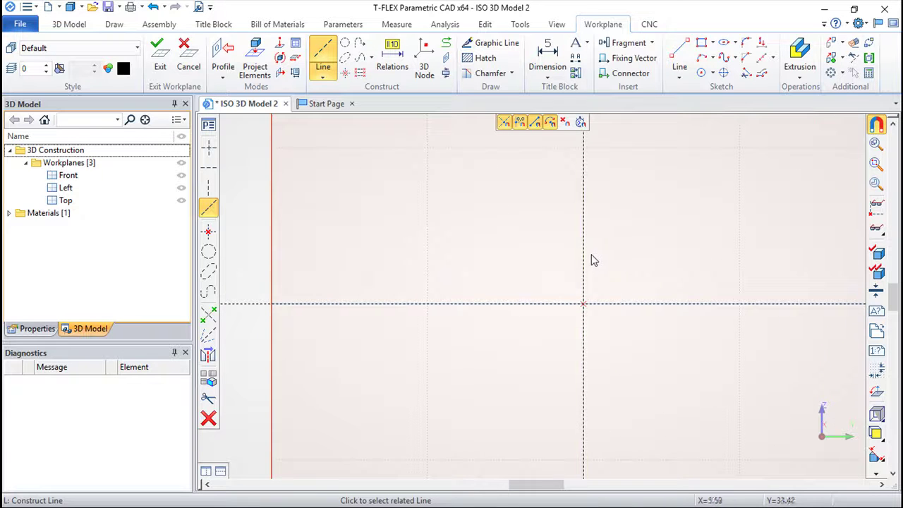
pyautogui.click(585, 258)
pyautogui.write('8')
pyautogui.press('Return')
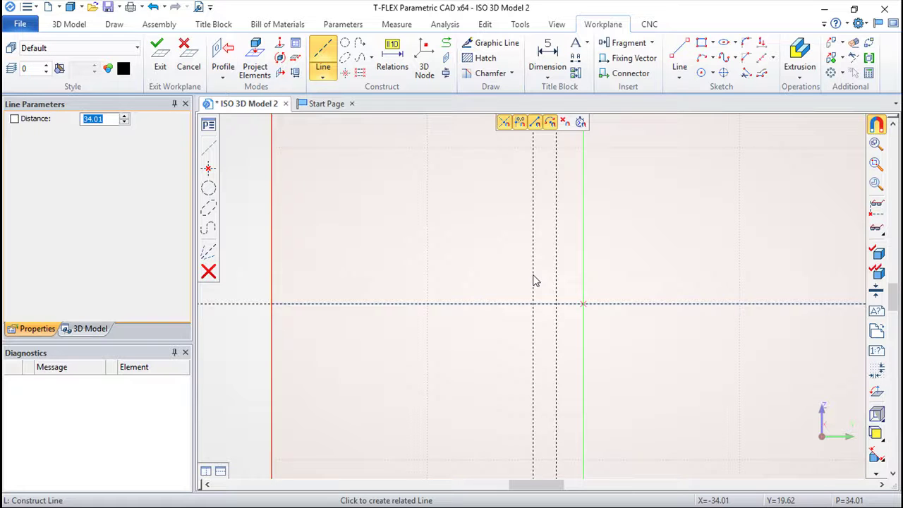
pyautogui.write('50')
pyautogui.press('Return')
pyautogui.press('Escape')
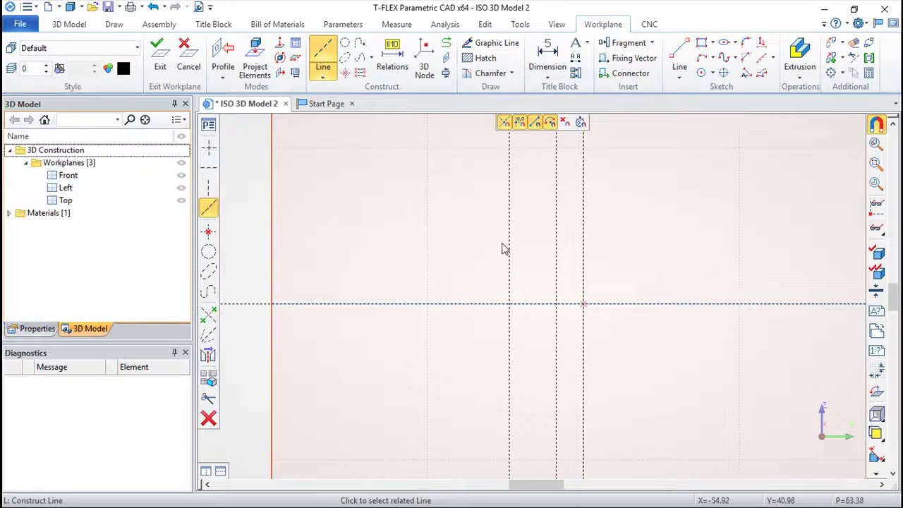
# - Add horizontal construction lines offset 13 and 35 from the origin horizontal
pyautogui.scroll(1, 502, 246)
pyautogui.scroll(1, 522, 239)
pyautogui.scroll(1, 564, 254)
pyautogui.click(649, 381)
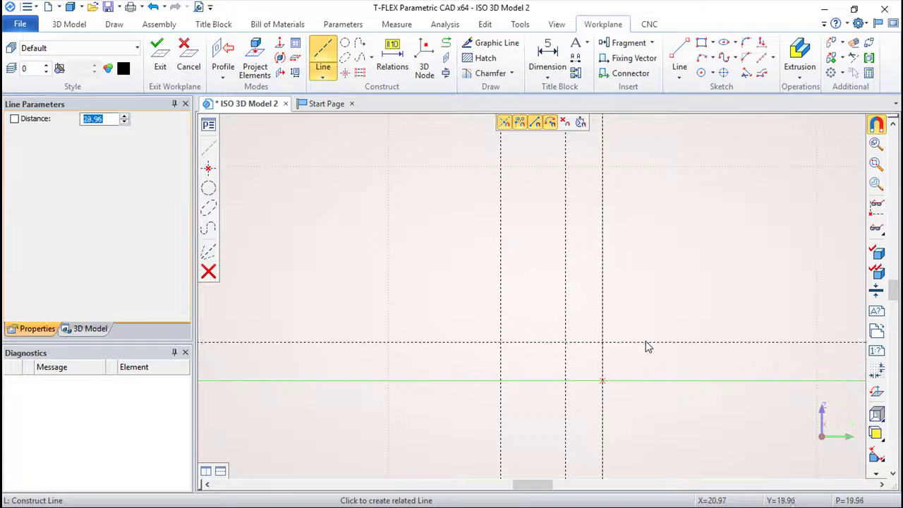
pyautogui.write('13')
pyautogui.press('Return')
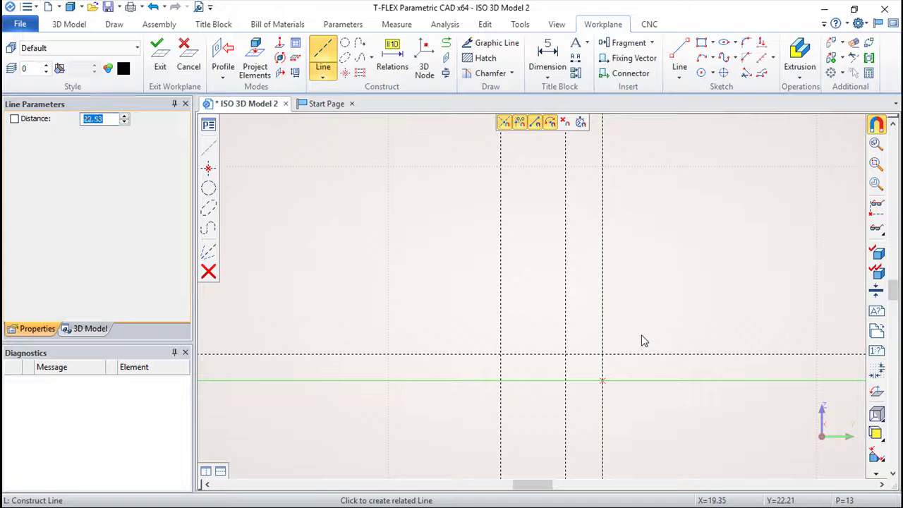
pyautogui.write('35')
pyautogui.press('Return')
pyautogui.press('Escape')
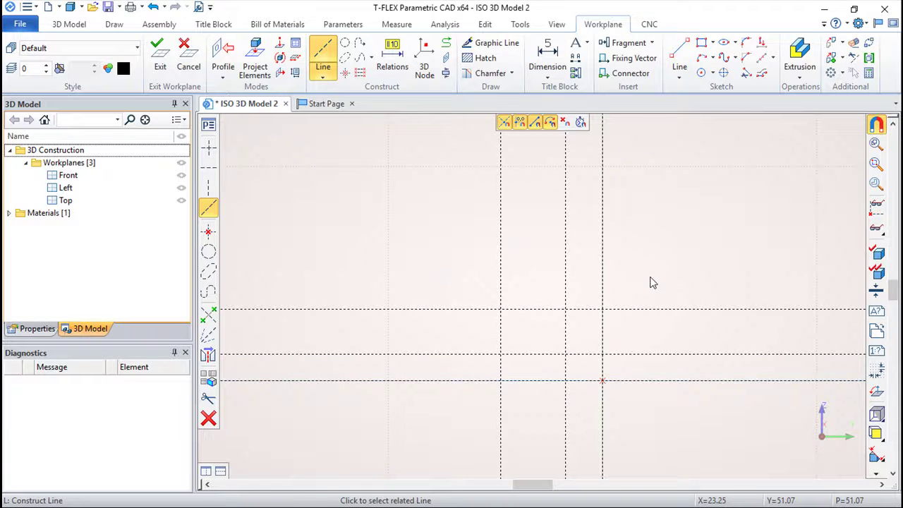
# - Add a radius-10 construction circle tangent to the upper horizontal and right vertical lines
pyautogui.click(345, 45)
pyautogui.click(593, 321)
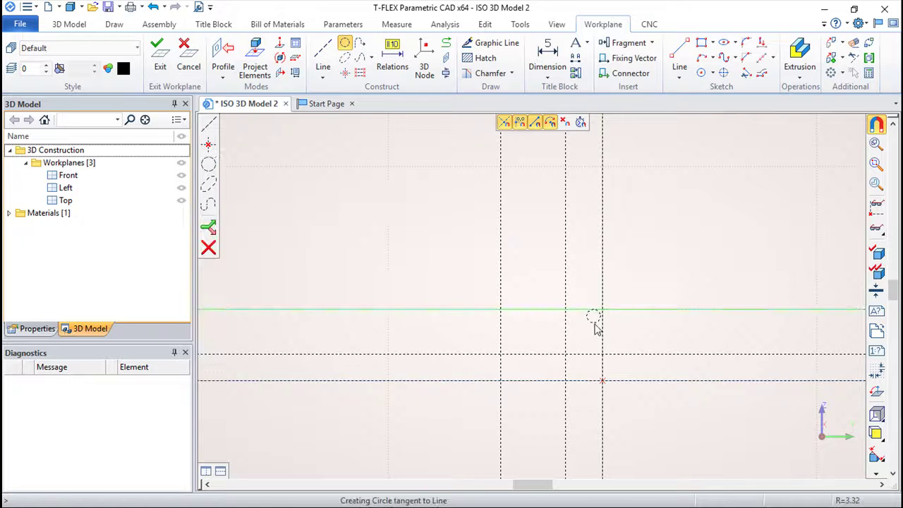
pyautogui.click(601, 335)
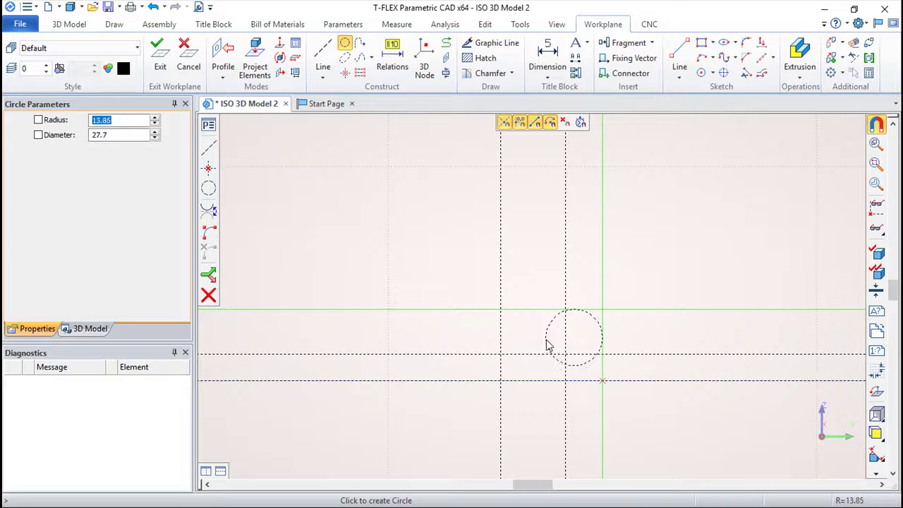
pyautogui.write('10')
pyautogui.press('Return')
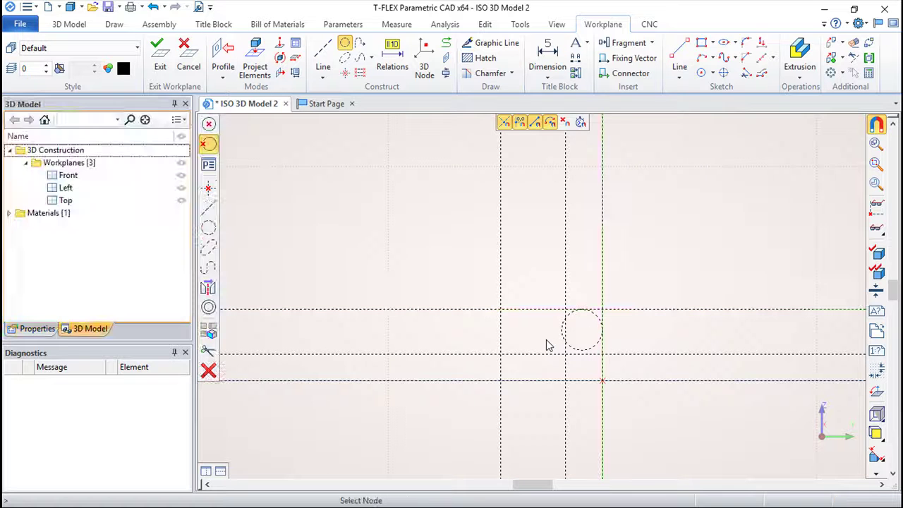
# - Trace the closed stepped outline with an arc over the circle, then exit to 3D
pyautogui.scroll(1, 721, 321)
pyautogui.scroll(2, 649, 313)
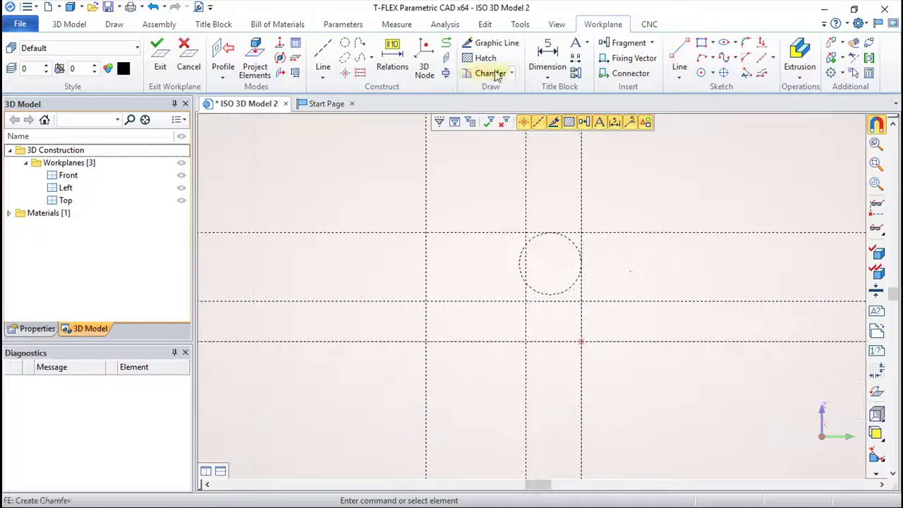
pyautogui.click(425, 233)
pyautogui.click(425, 302)
pyautogui.click(525, 302)
pyautogui.click(525, 342)
pyautogui.click(581, 342)
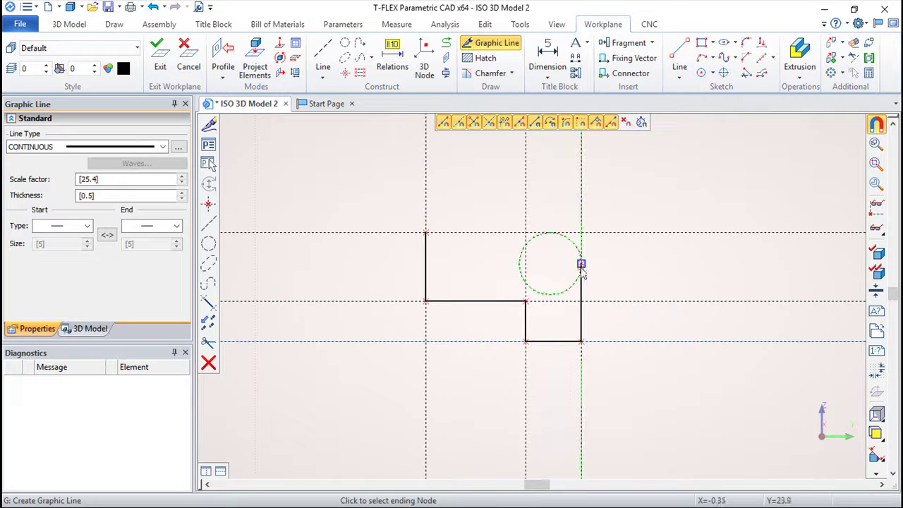
pyautogui.click(581, 263)
pyautogui.click(550, 232)
pyautogui.click(426, 233)
pyautogui.click(159, 52)
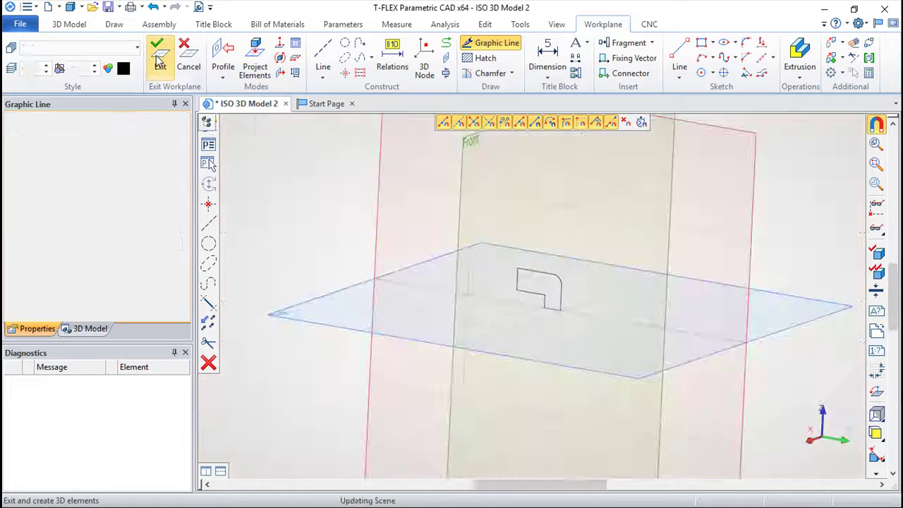
# - Extrude the stepped sketch profile with Length 15 to create Body_1
pyautogui.scroll(3, 409, 204)
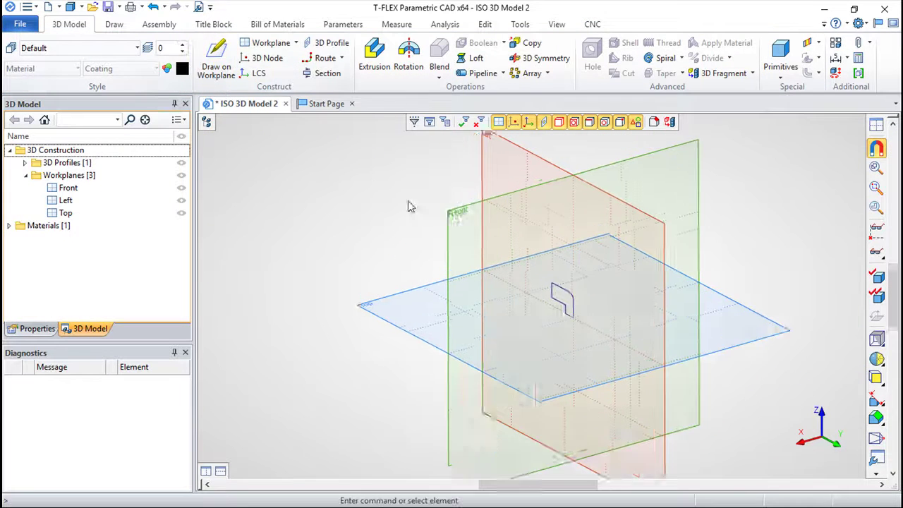
pyautogui.click(374, 59)
pyautogui.click(667, 342)
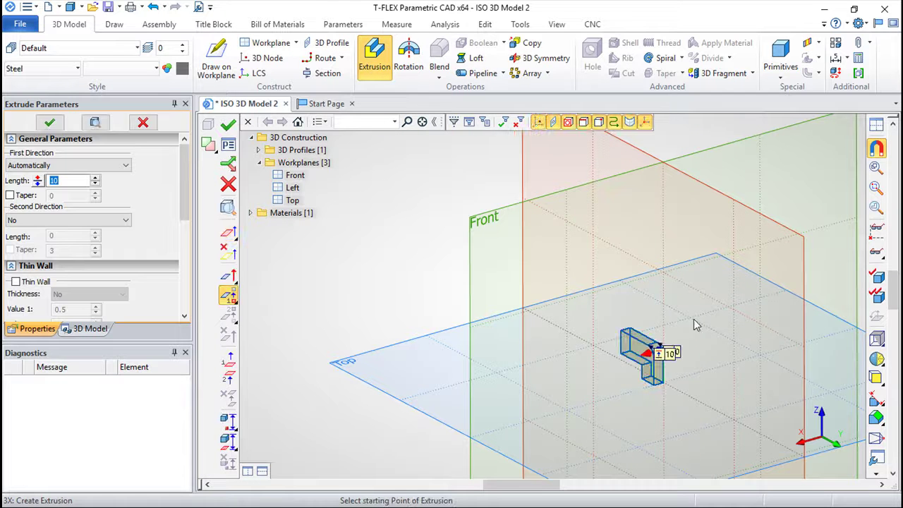
pyautogui.click(53, 180)
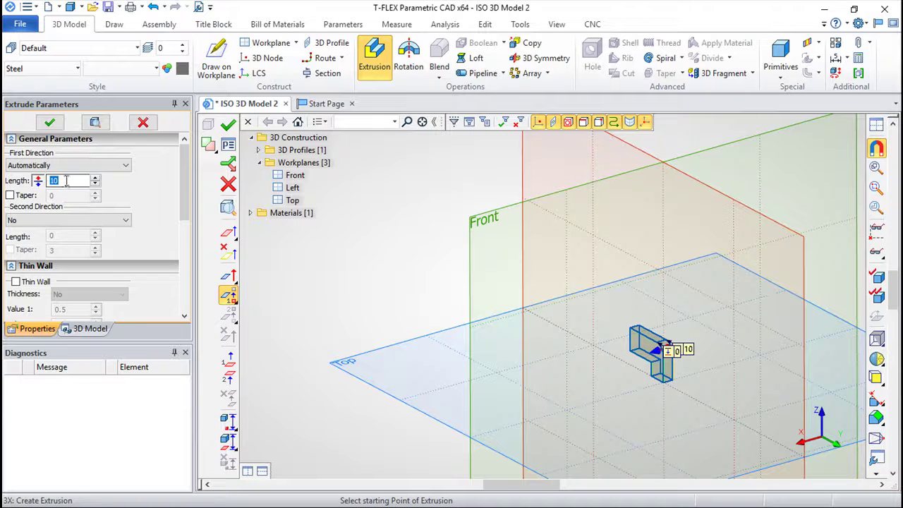
pyautogui.write('15')
pyautogui.press('Return')
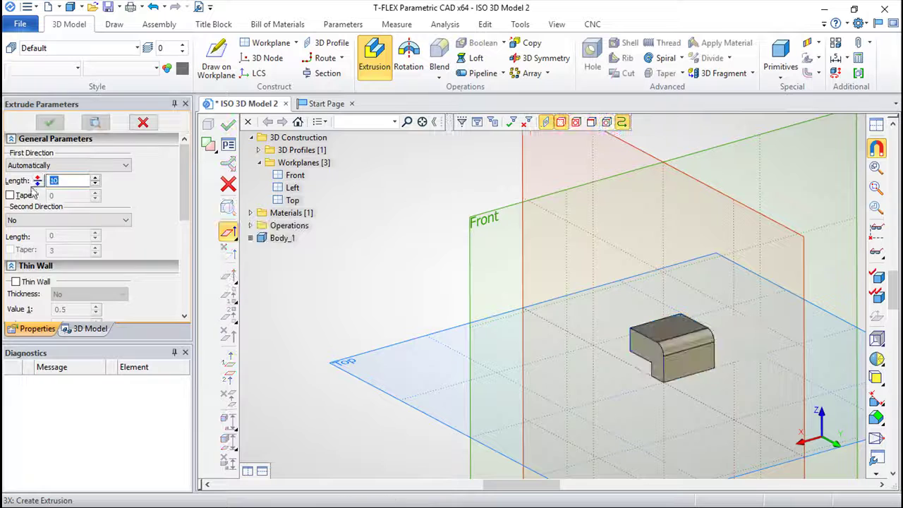
pyautogui.moveTo(752, 358)
pyautogui.mouseDown(button='middle')
pyautogui.moveTo(558, 361)
pyautogui.moveTo(777, 340)
pyautogui.moveTo(766, 359)
pyautogui.mouseUp(button='middle')
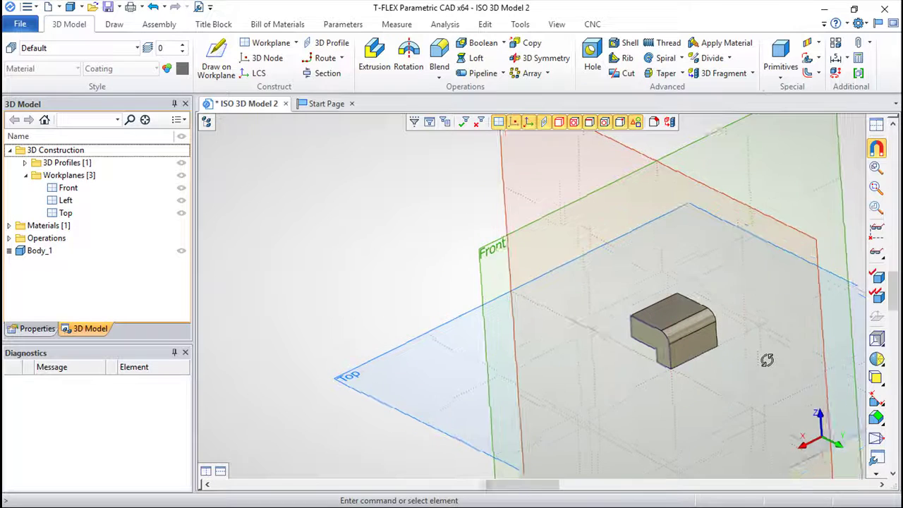
# - Copy the Left workplane at an offset to create WP 4
pyautogui.rightClick(733, 209)
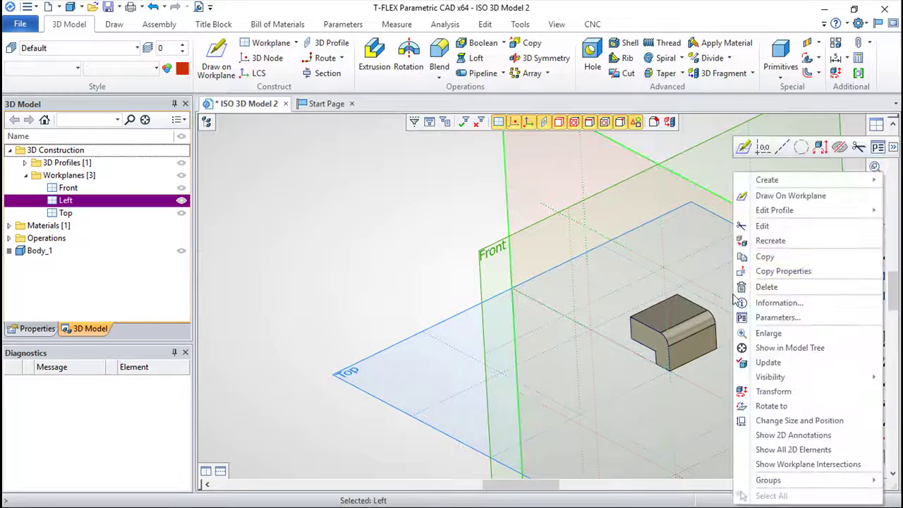
pyautogui.click(748, 342)
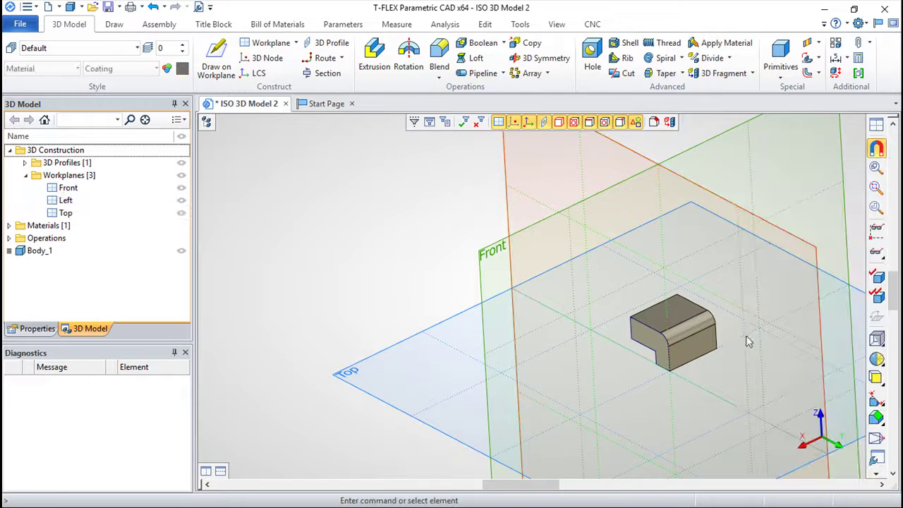
pyautogui.click(819, 372)
pyautogui.moveTo(733, 379); pyautogui.dragTo(604, 322, button='middle')
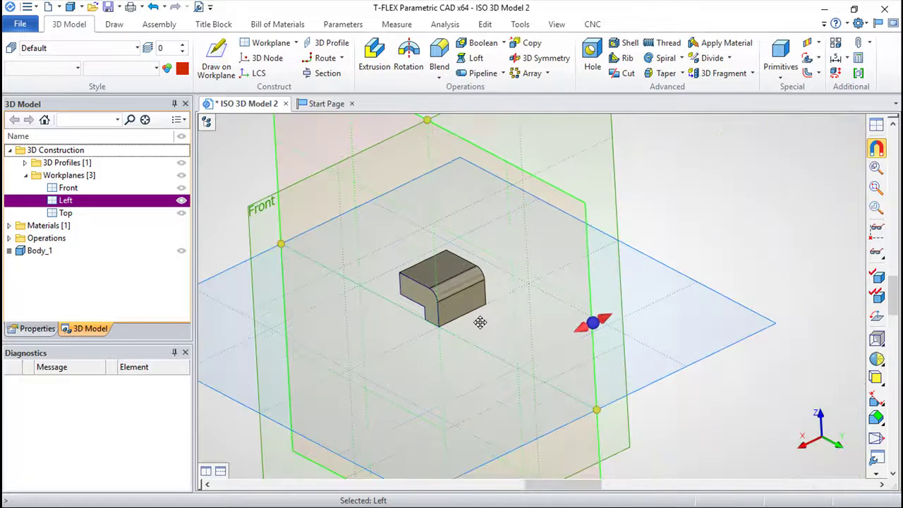
pyautogui.moveTo(611, 324); pyautogui.dragTo(615, 319)
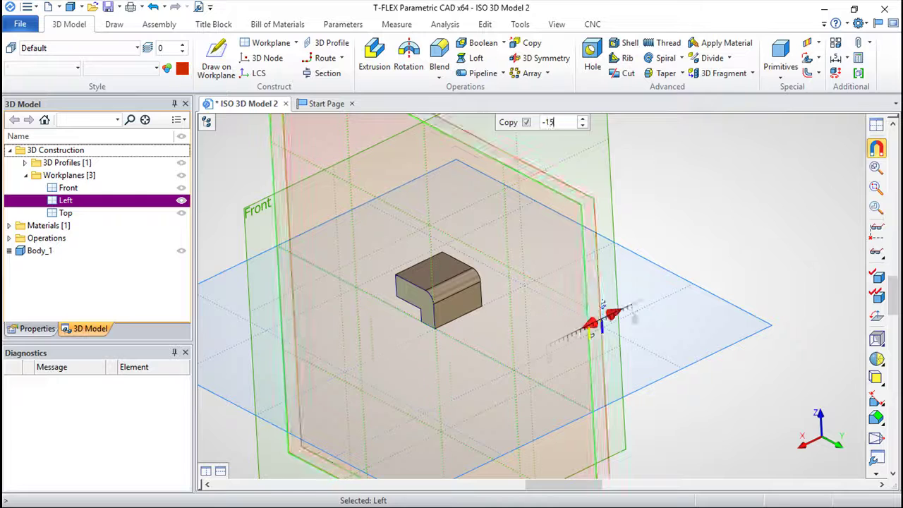
pyautogui.moveTo(615, 319); pyautogui.dragTo(625, 317)
pyautogui.click(709, 367)
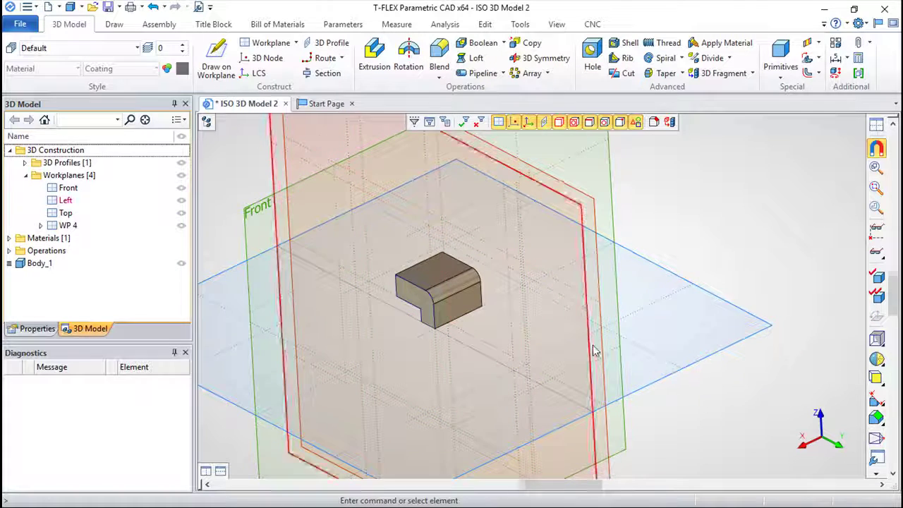
# - Start a sketch on WP 4
pyautogui.moveTo(597, 346); pyautogui.dragTo(625, 254, button='right')
pyautogui.rightClick(591, 247)
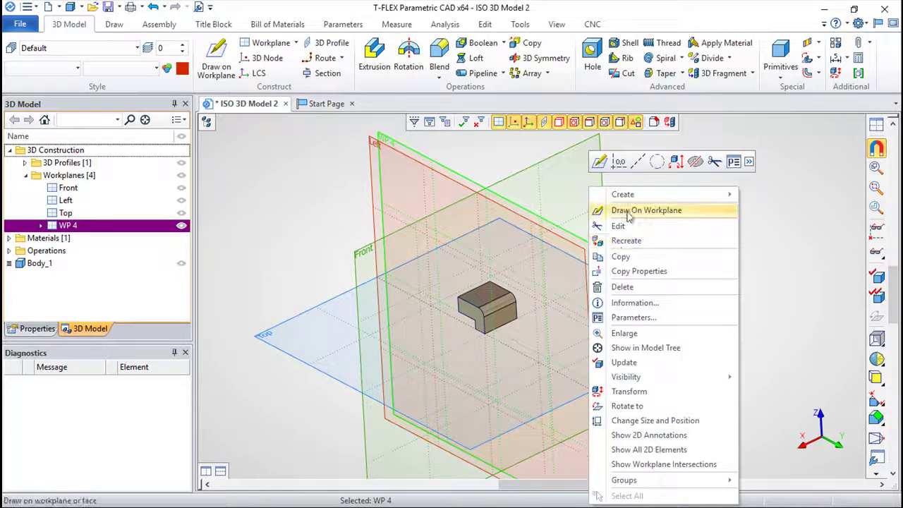
pyautogui.click(626, 209)
pyautogui.scroll(3, 529, 293)
# - Add a construction line parallel to the vertical reference at distance 175
pyautogui.moveTo(503, 286); pyautogui.dragTo(639, 346, button='middle')
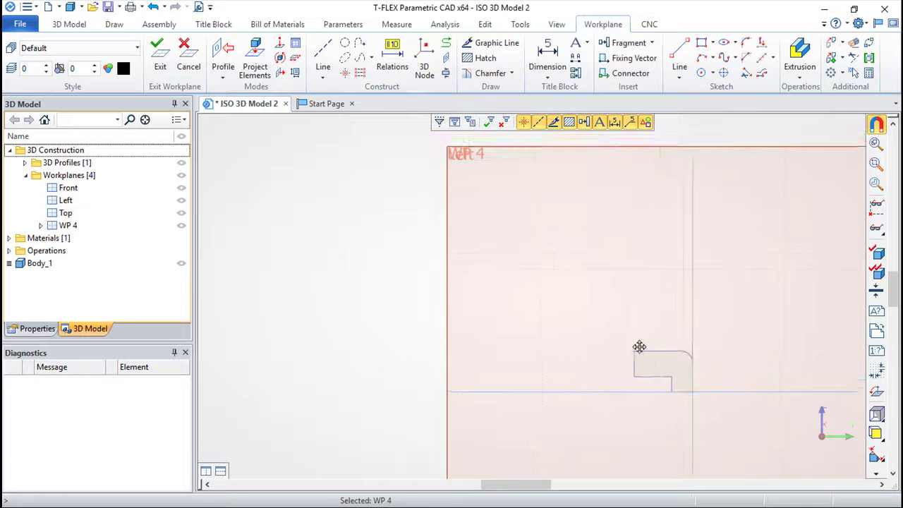
pyautogui.click(323, 55)
pyautogui.click(208, 146)
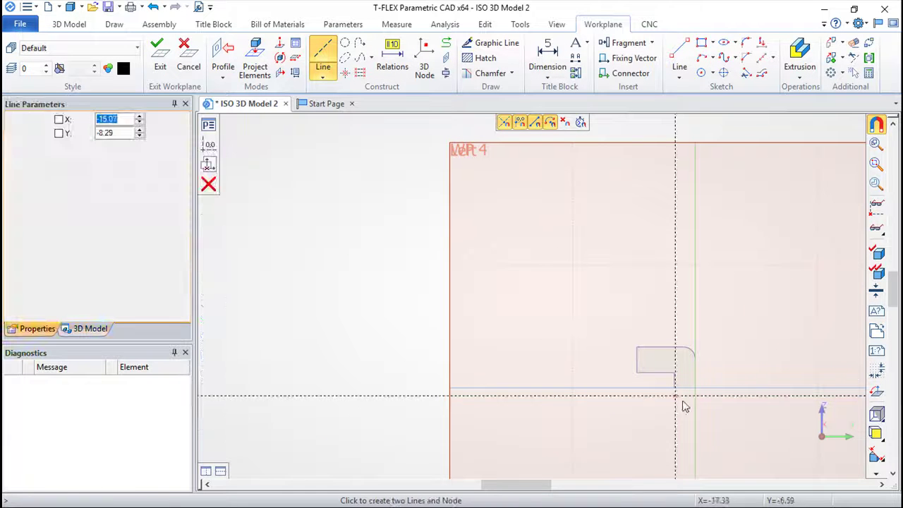
pyautogui.press('Escape')
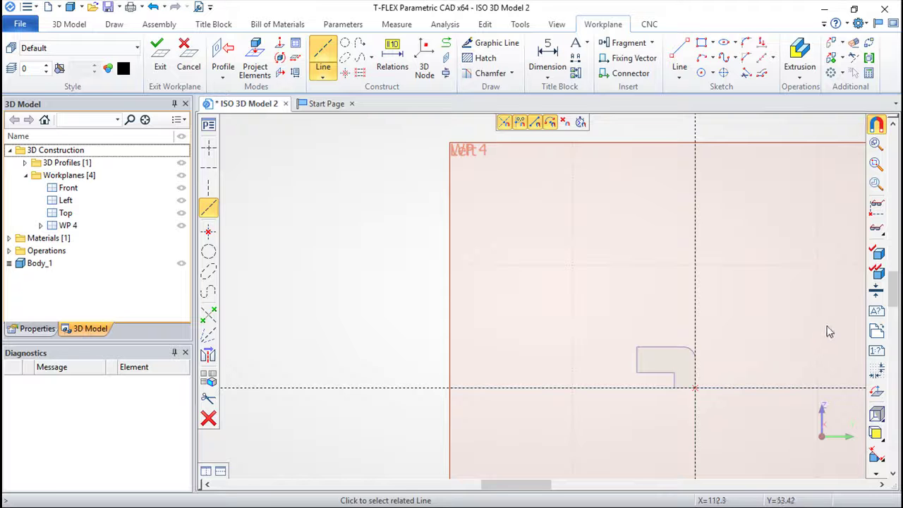
pyautogui.click(697, 297)
pyautogui.write('175')
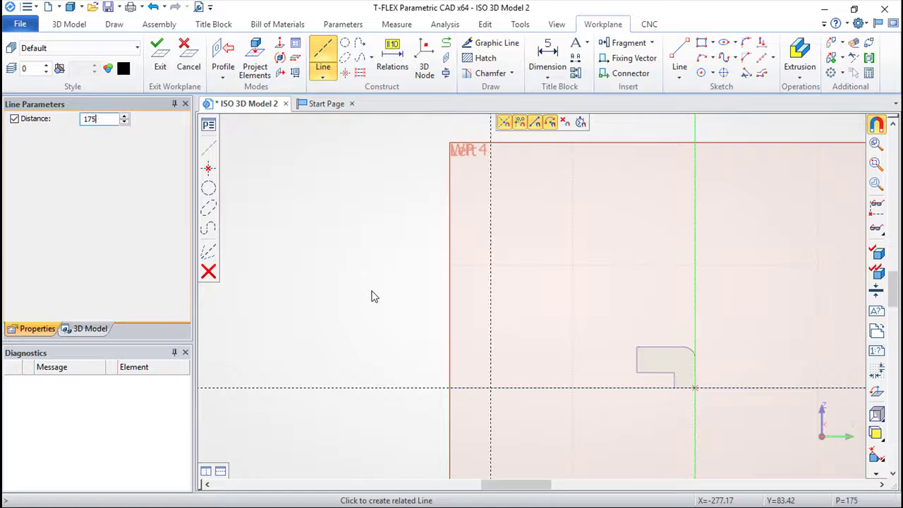
pyautogui.press('Return')
pyautogui.press('Escape')
pyautogui.scroll(3, 615, 290)
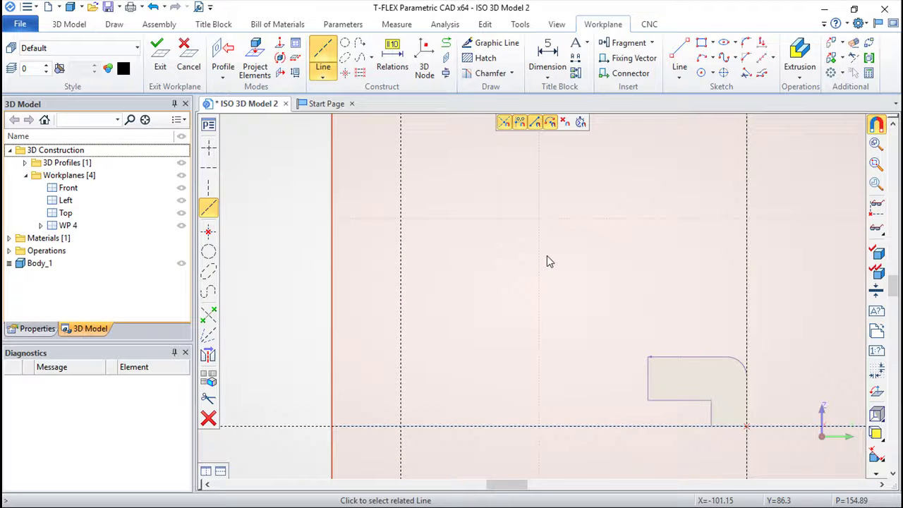
# - Add a horizontal line 115 above the bottom, another 18 from it, and a vertical 80 from the left
pyautogui.click(579, 426)
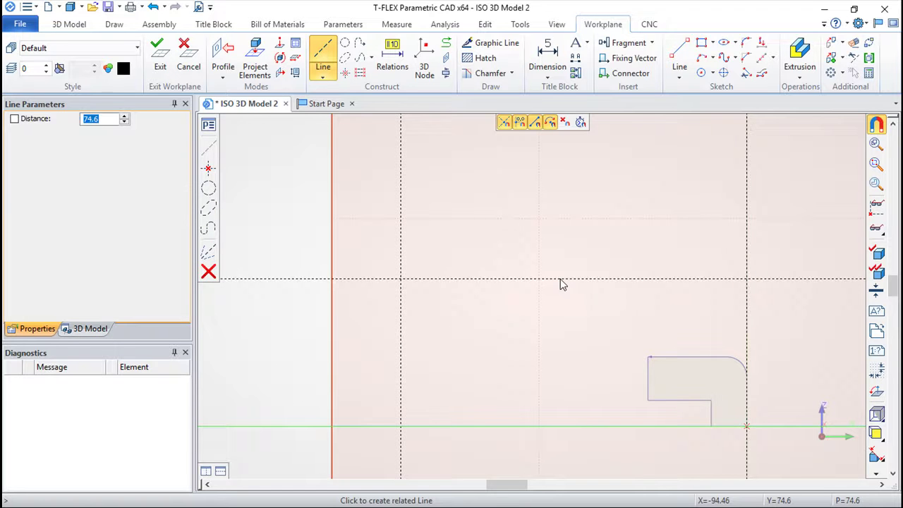
pyautogui.write('115')
pyautogui.press('Return')
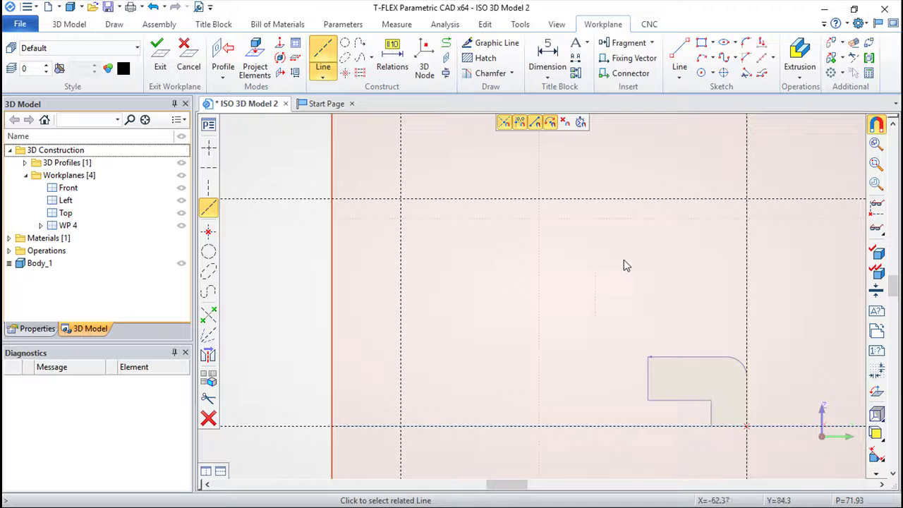
pyautogui.click(587, 198)
pyautogui.write('18')
pyautogui.press('Return')
pyautogui.click(402, 163)
pyautogui.write('80')
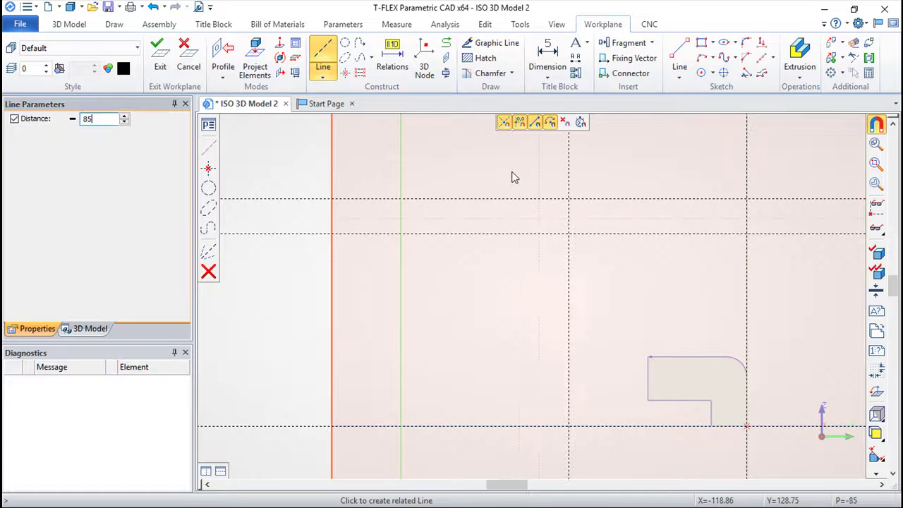
pyautogui.press('Return')
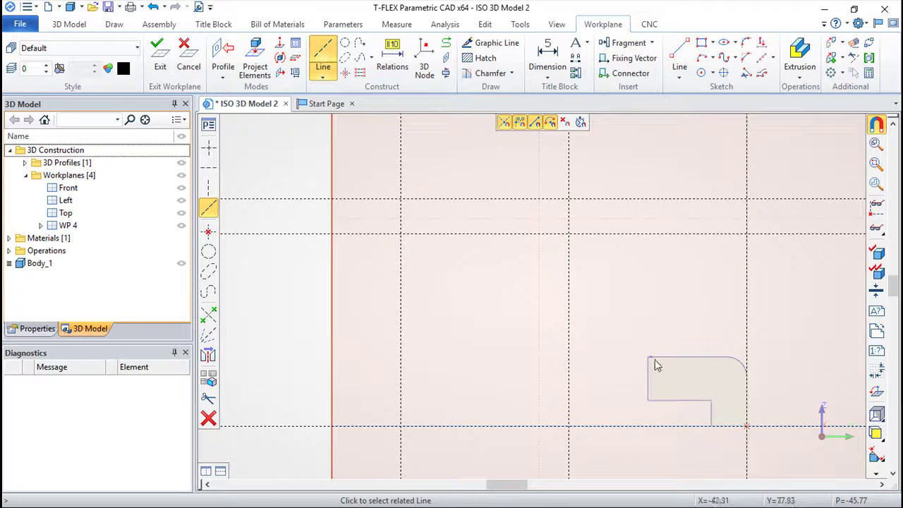
# - Add a horizontal line 35 above the bottom, one 12 below it, and a vertical 22 away
pyautogui.click(774, 427)
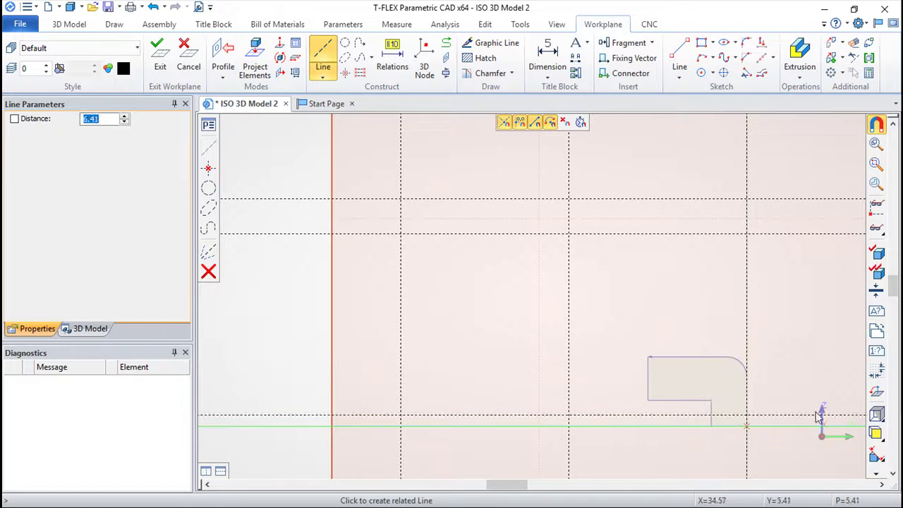
pyautogui.write('35')
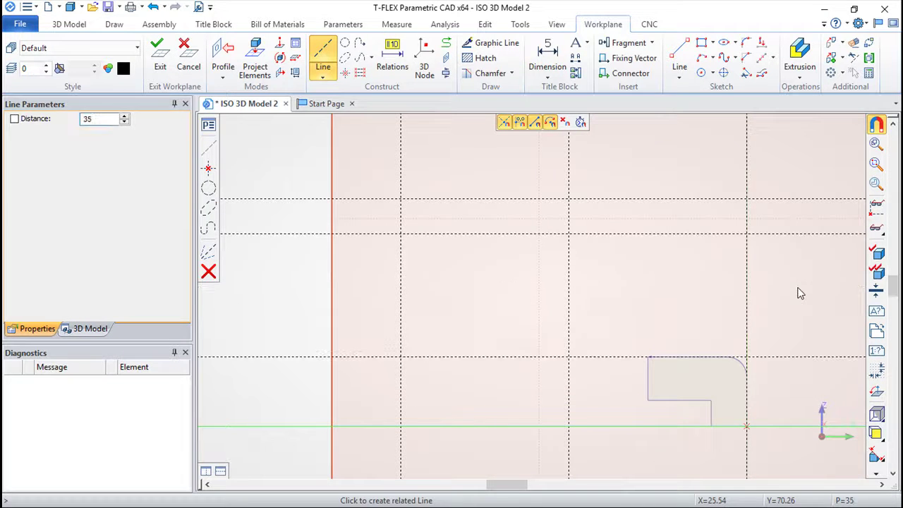
pyautogui.press('Return')
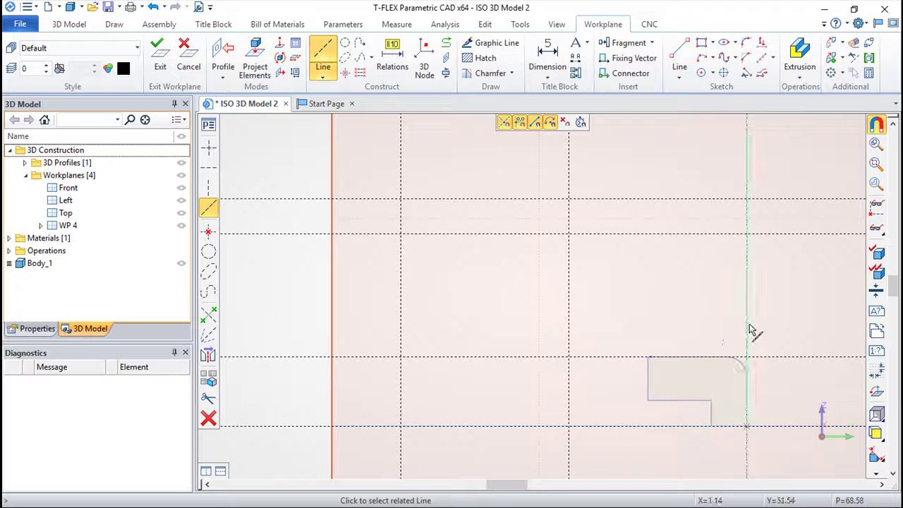
pyautogui.click(637, 356)
pyautogui.write('12')
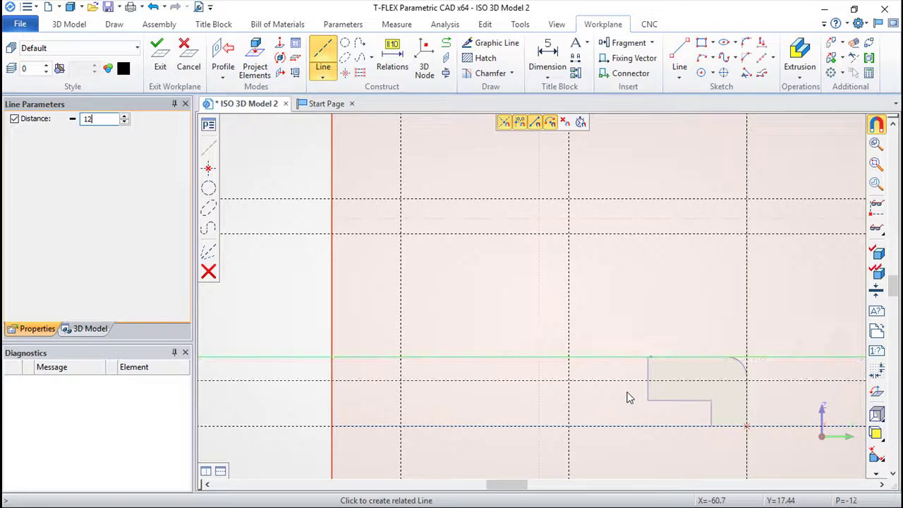
pyautogui.press('Return')
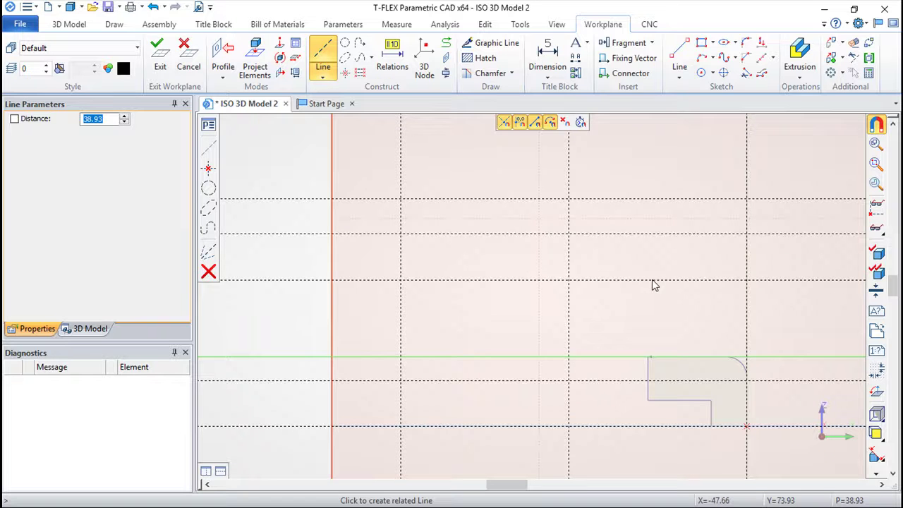
pyautogui.press('Escape')
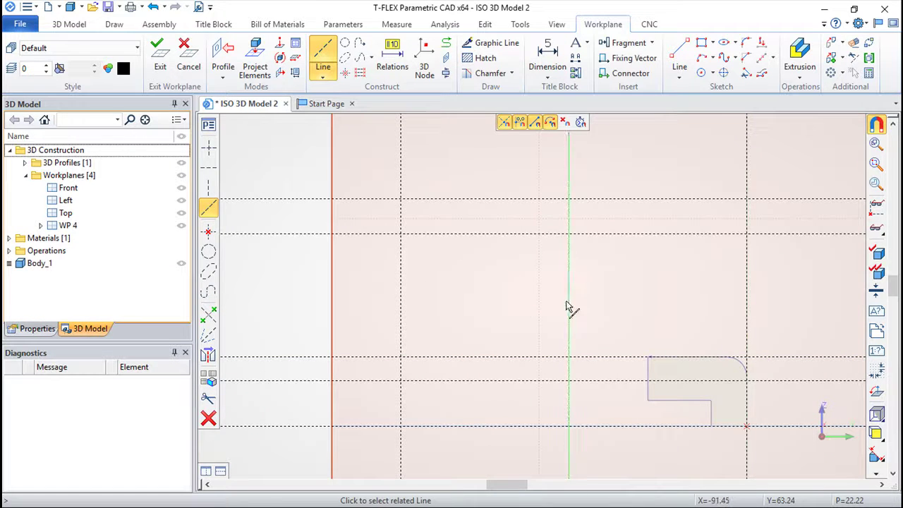
pyautogui.click(569, 308)
pyautogui.click(525, 304)
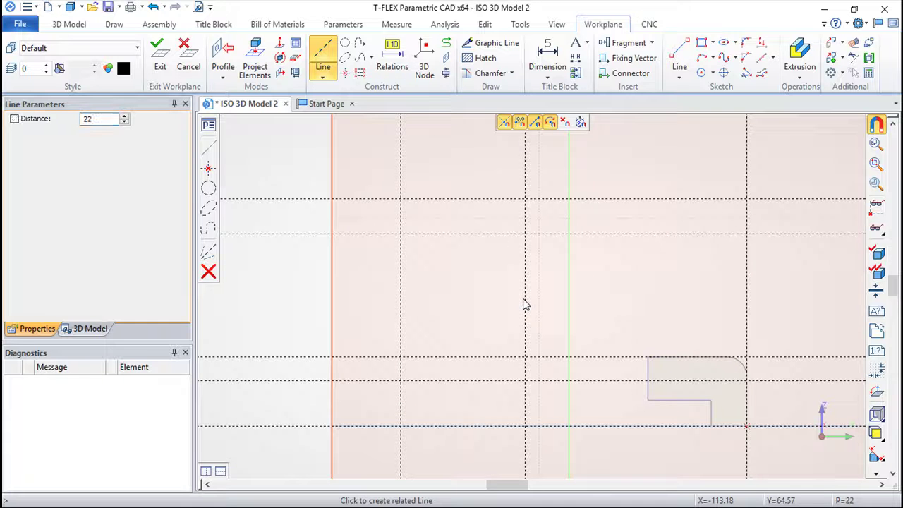
pyautogui.press('Escape')
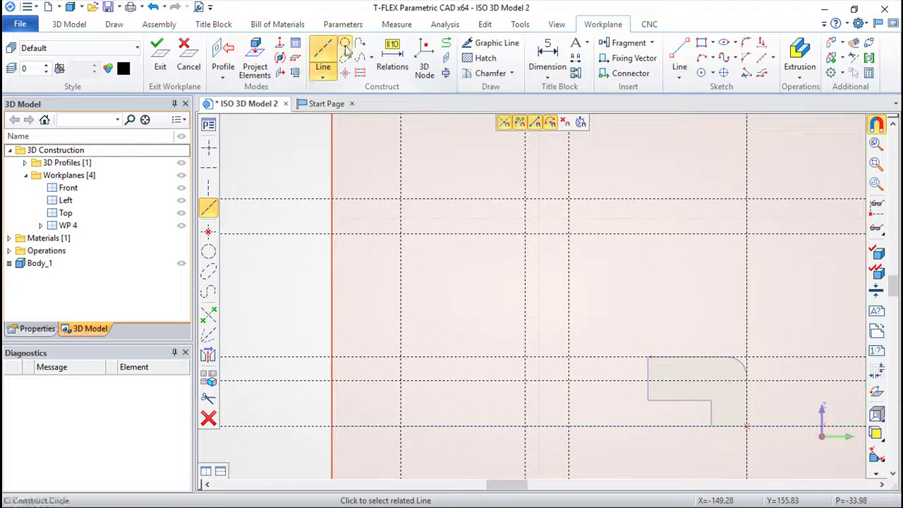
# - Add a radius-6 construction circle tangent to a horizontal and a vertical construction line
pyautogui.click(344, 42)
pyautogui.click(548, 382)
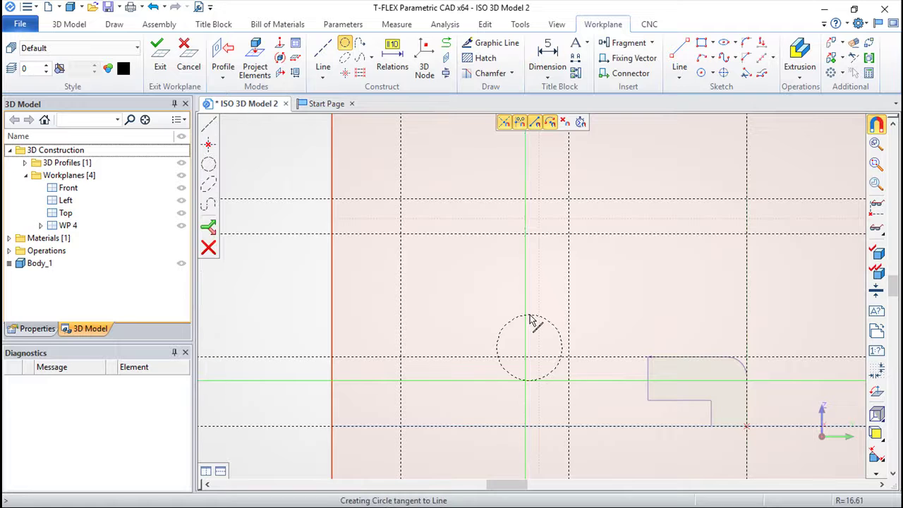
pyautogui.click(526, 319)
pyautogui.write('6')
pyautogui.press('Return')
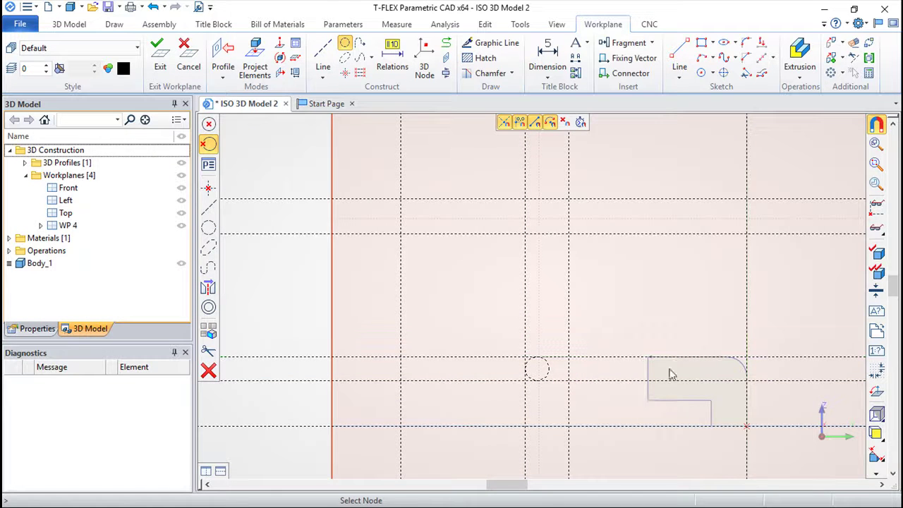
pyautogui.click(750, 277)
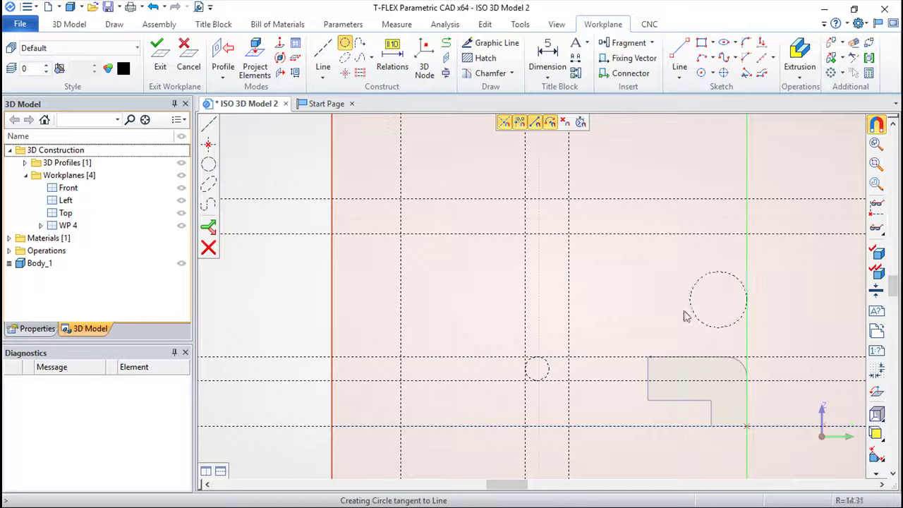
pyautogui.press('Escape')
pyautogui.press('Escape')
pyautogui.click(322, 55)
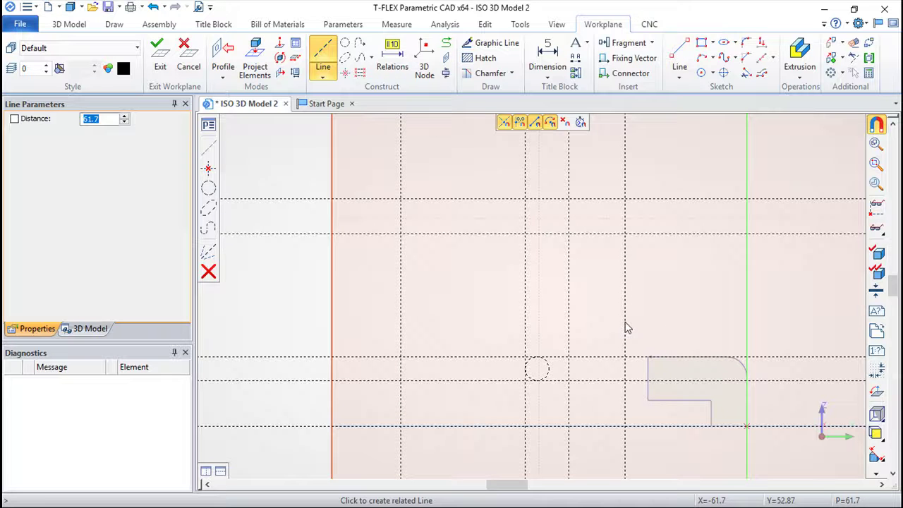
# - Add construction lines: a vertical 50 away, a horizontal 7 below the upper line, and a vertical 37.95 away
pyautogui.write('50')
pyautogui.press('Return')
pyautogui.press('Escape')
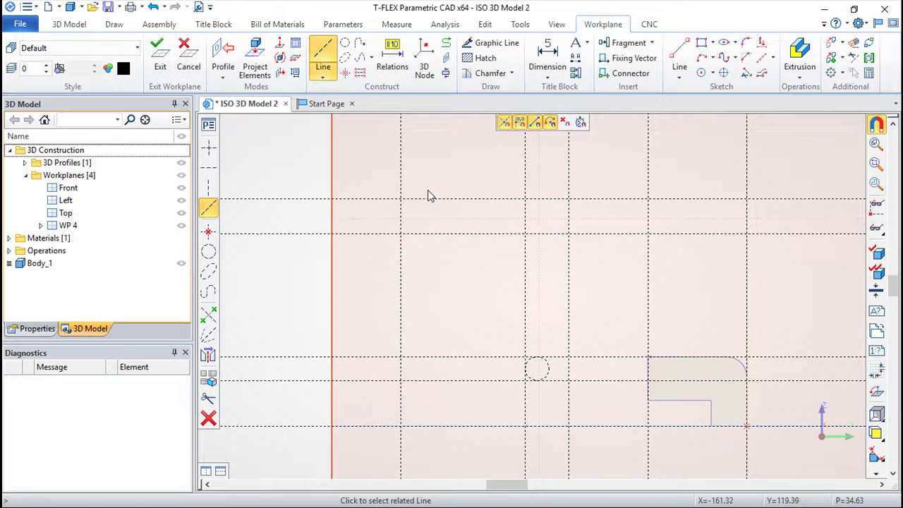
pyautogui.click(479, 234)
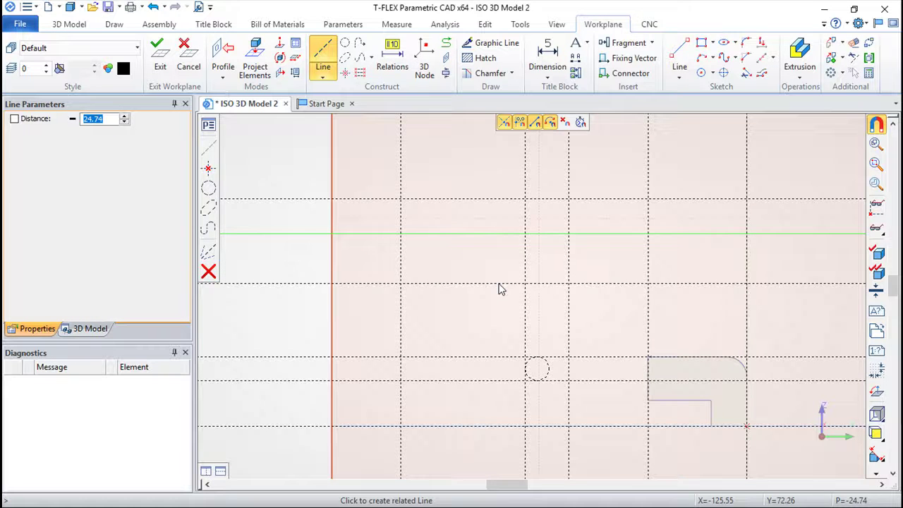
pyautogui.write('7.08')
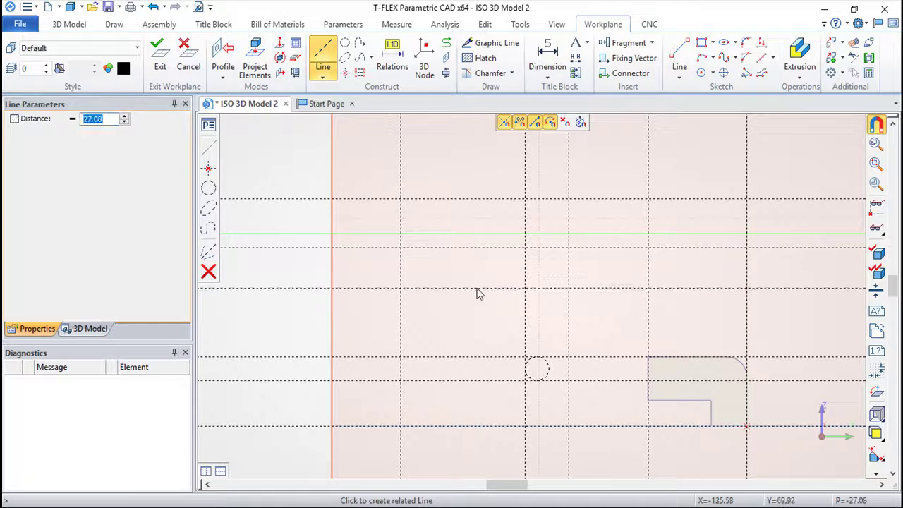
pyautogui.press('Return')
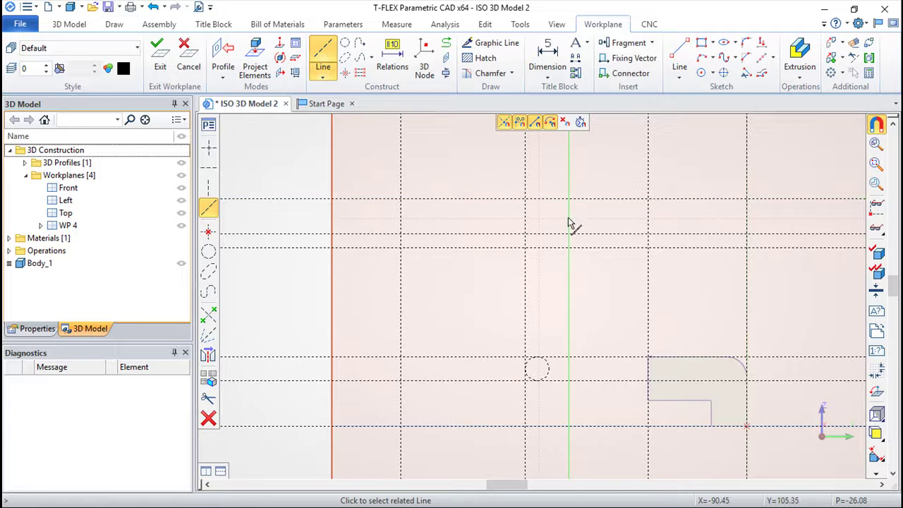
pyautogui.click(570, 226)
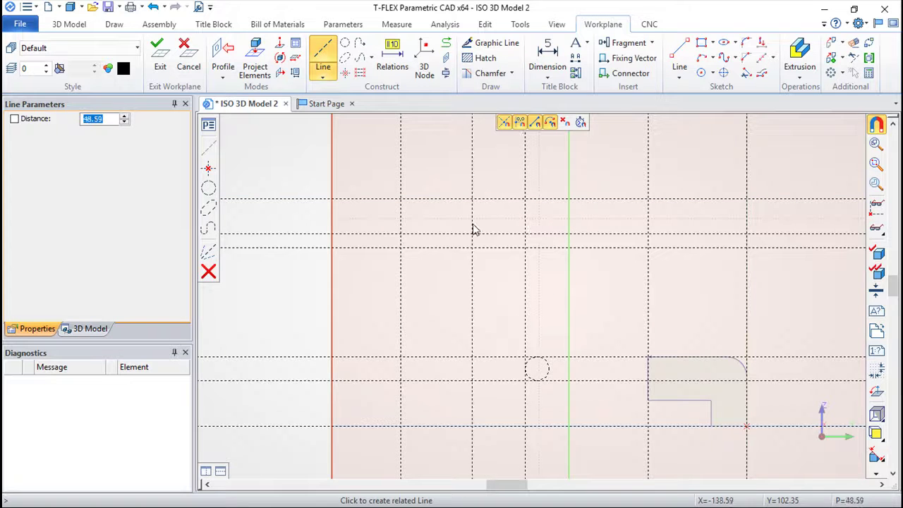
pyautogui.write('37.95')
pyautogui.press('Return')
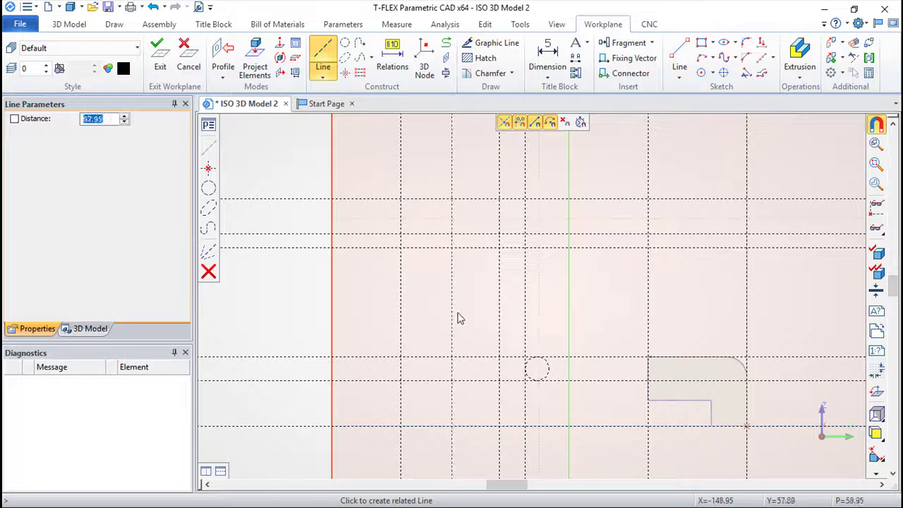
pyautogui.rightClick(445, 311)
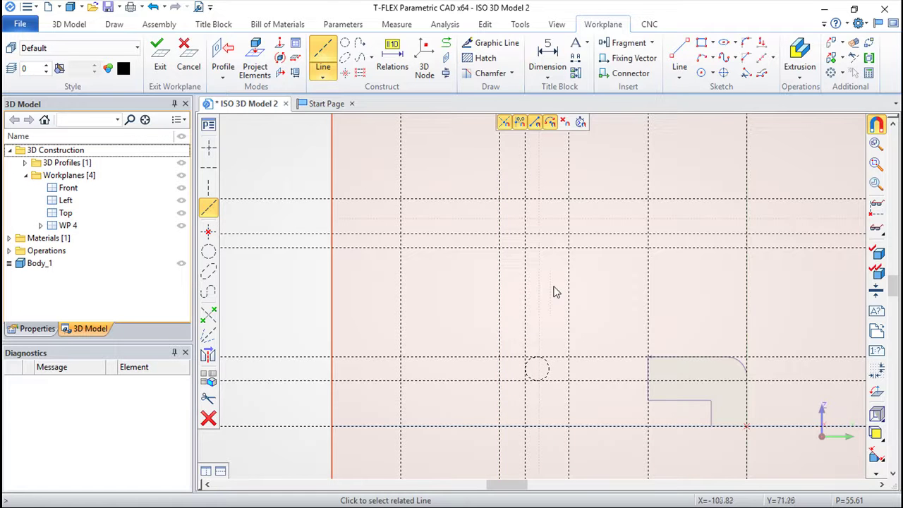
# - Draw outline lines from a node down and around the small circle, then cancel the unfinished segment
pyautogui.click(494, 43)
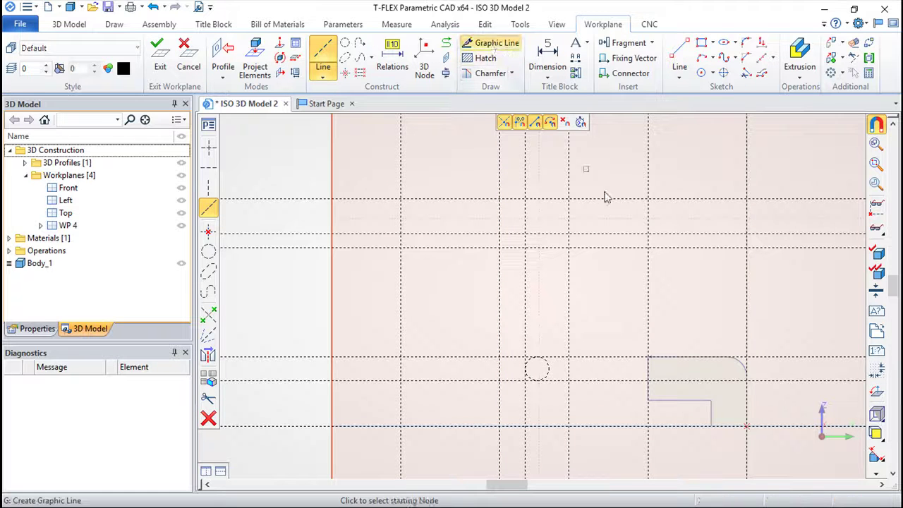
pyautogui.click(648, 357)
pyautogui.click(648, 382)
pyautogui.scroll(2, 540, 381)
pyautogui.click(561, 392)
pyautogui.click(536, 368)
pyautogui.scroll(-1, 544, 247)
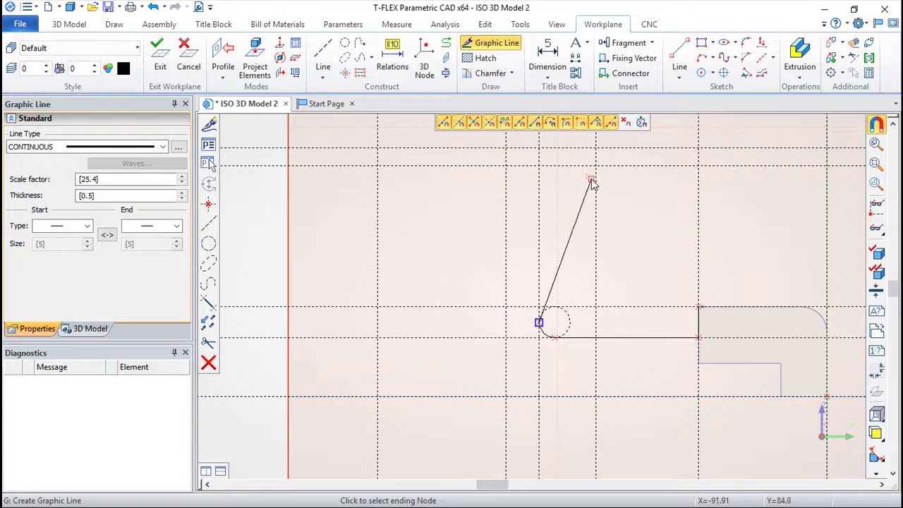
pyautogui.moveTo(580, 204); pyautogui.dragTo(547, 324, button='middle')
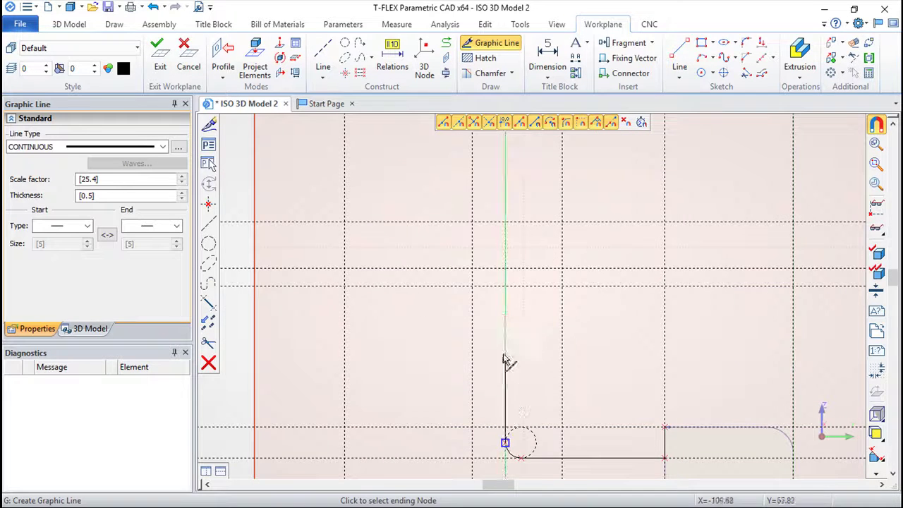
pyautogui.rightClick(511, 310)
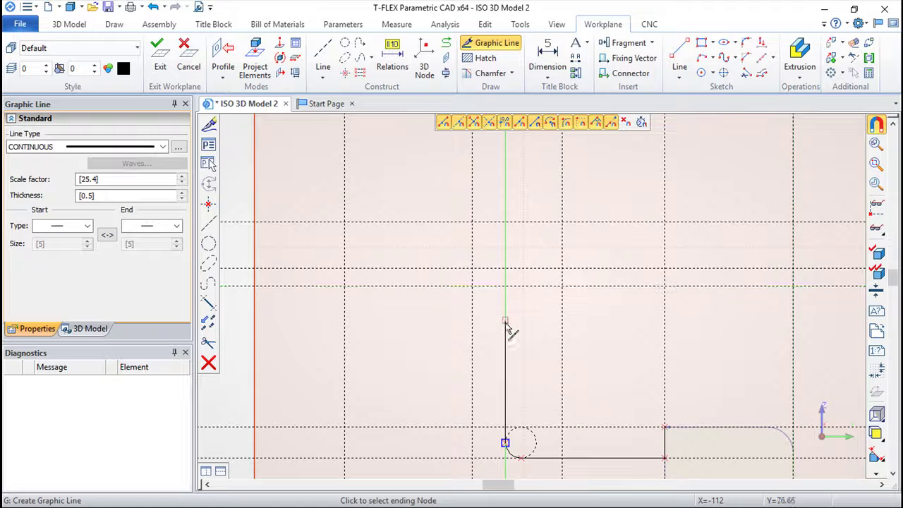
# - Trace the arm outline from the base corner: left, up, left, a short drop, then long left
pyautogui.click(663, 427)
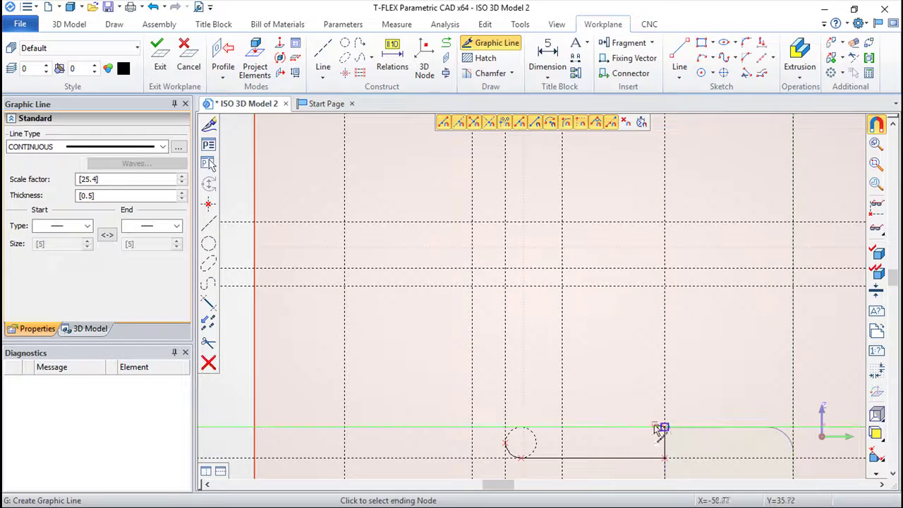
pyautogui.click(561, 427)
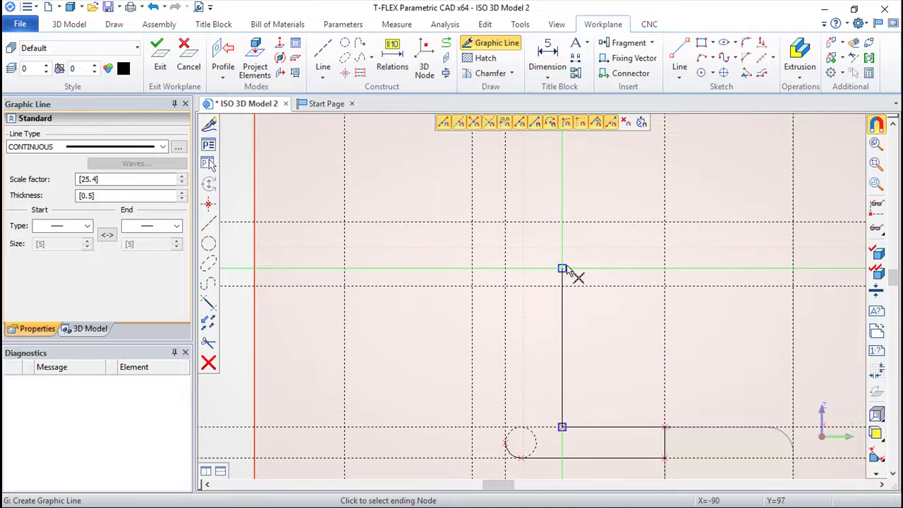
pyautogui.click(562, 268)
pyautogui.click(505, 268)
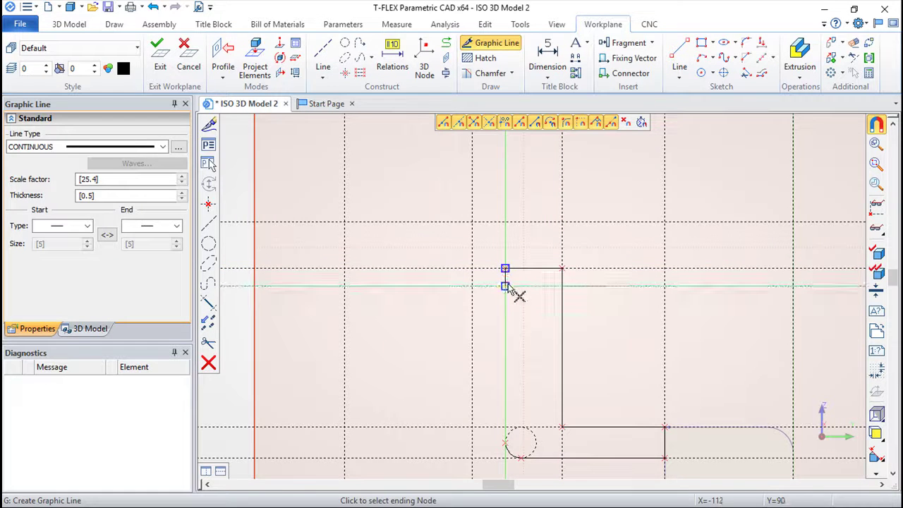
pyautogui.click(505, 285)
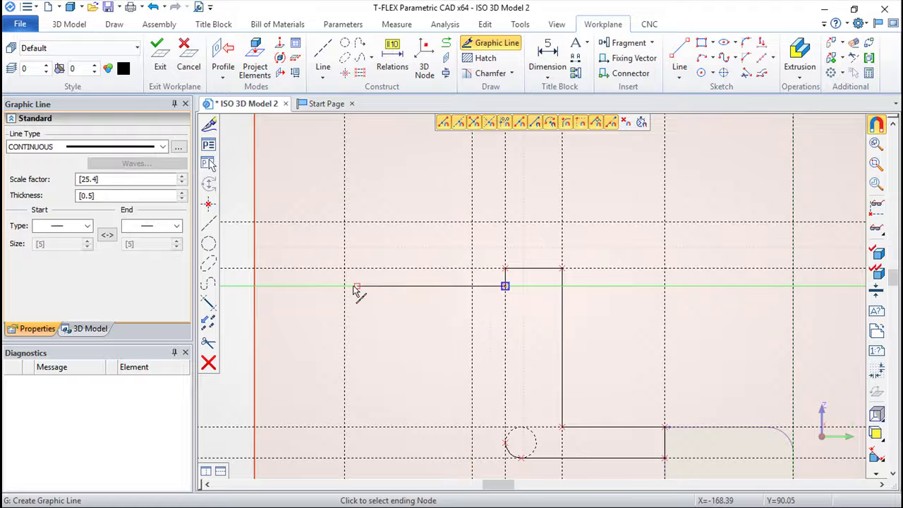
pyautogui.click(350, 289)
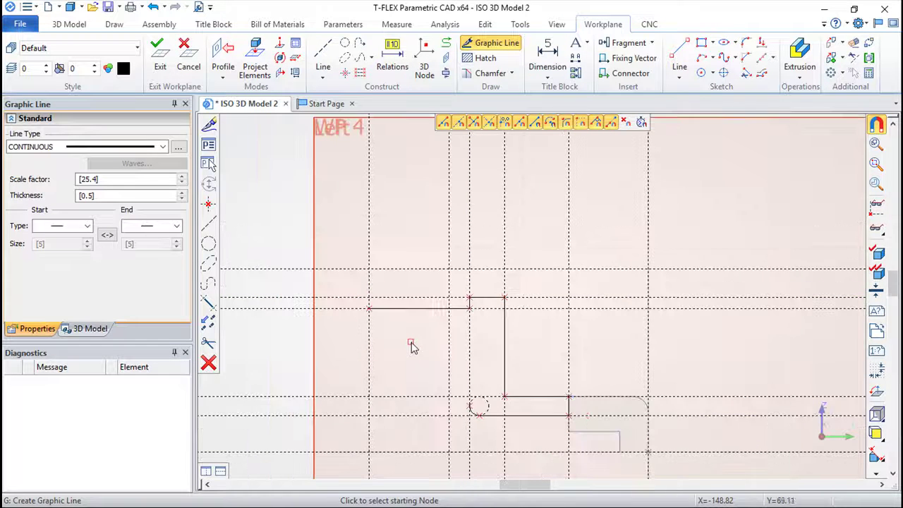
pyautogui.scroll(-1, 404, 341)
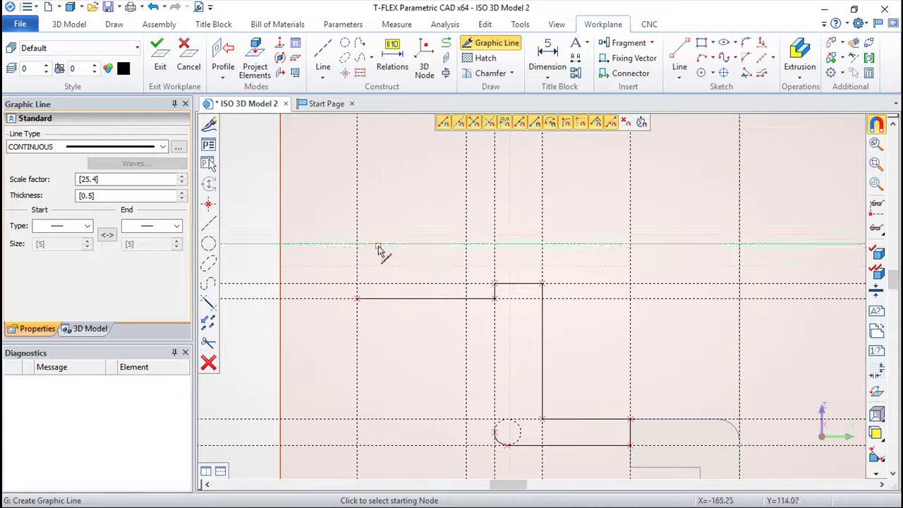
pyautogui.click(546, 62)
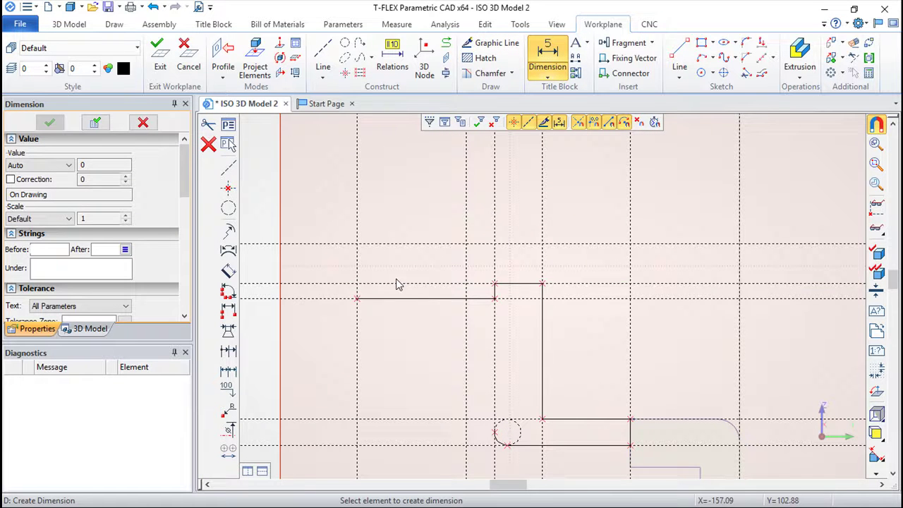
pyautogui.click(331, 300)
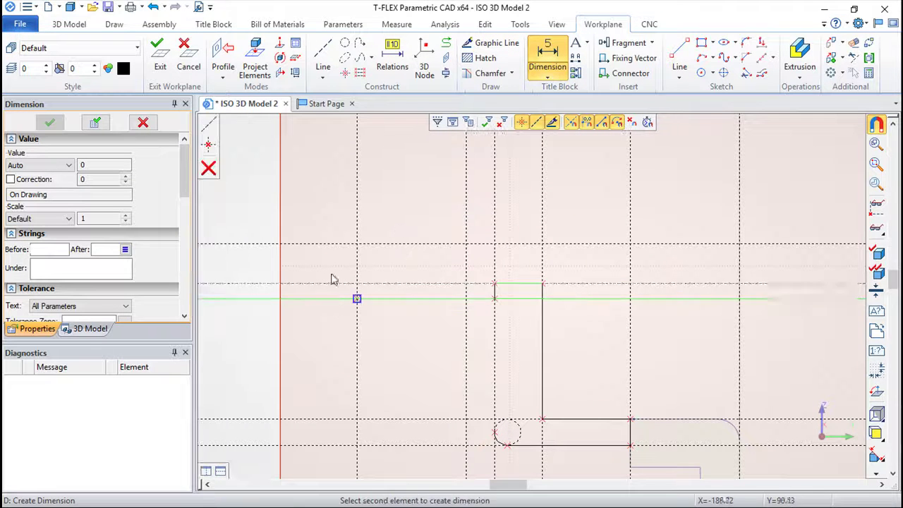
pyautogui.click(323, 252)
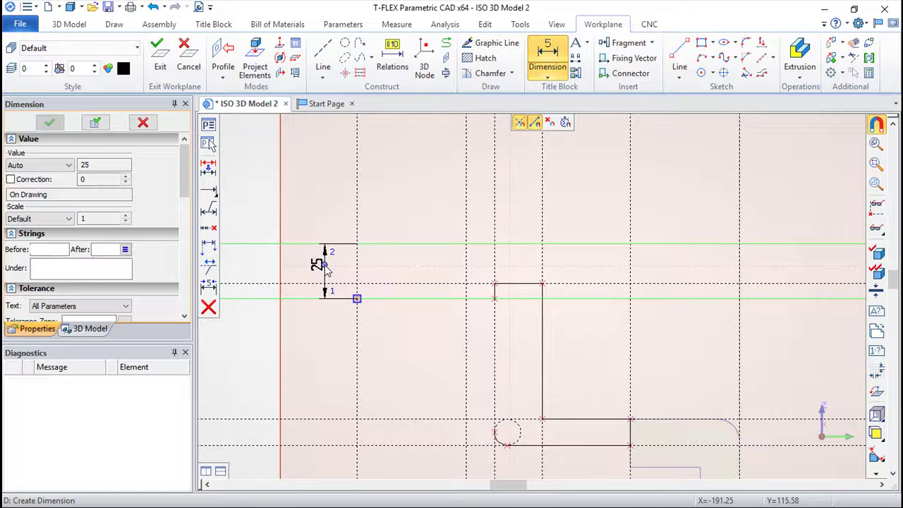
pyautogui.press('Escape')
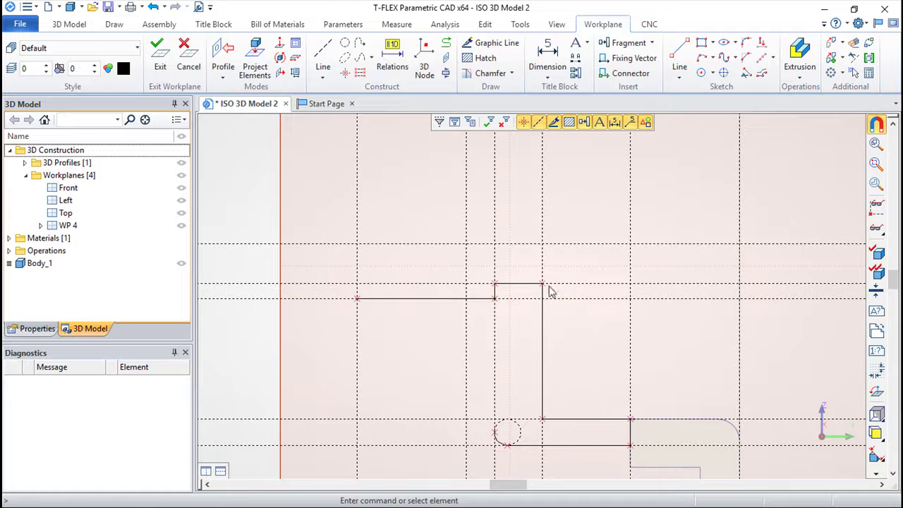
# - Add a construction line offset 31 from the lowest horizontal line
pyautogui.click(322, 55)
pyautogui.click(418, 437)
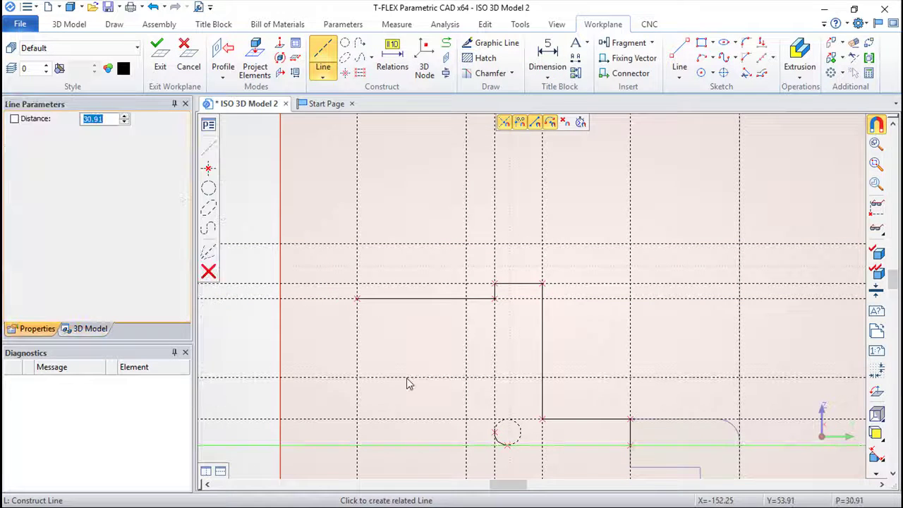
pyautogui.write('31')
pyautogui.press('Return')
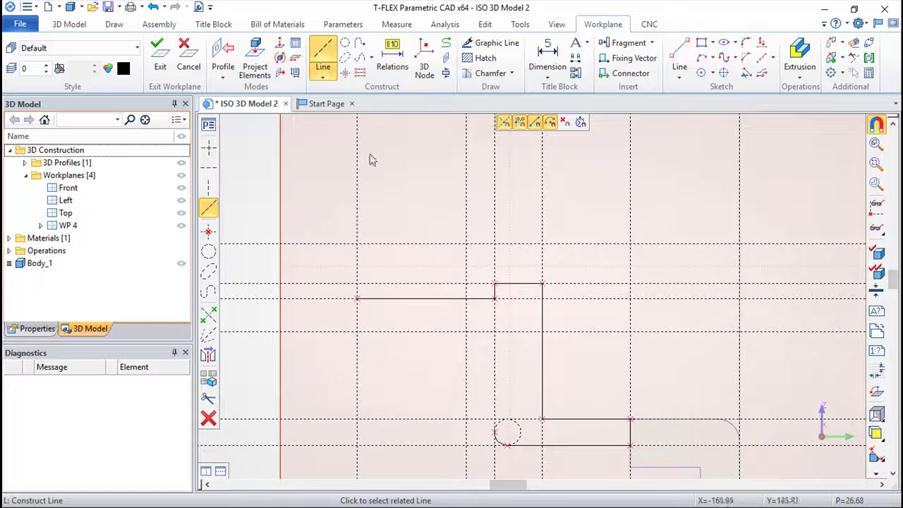
# - Draw the arm's left end, lower edge and the riser's inner edge down to the base
pyautogui.click(484, 47)
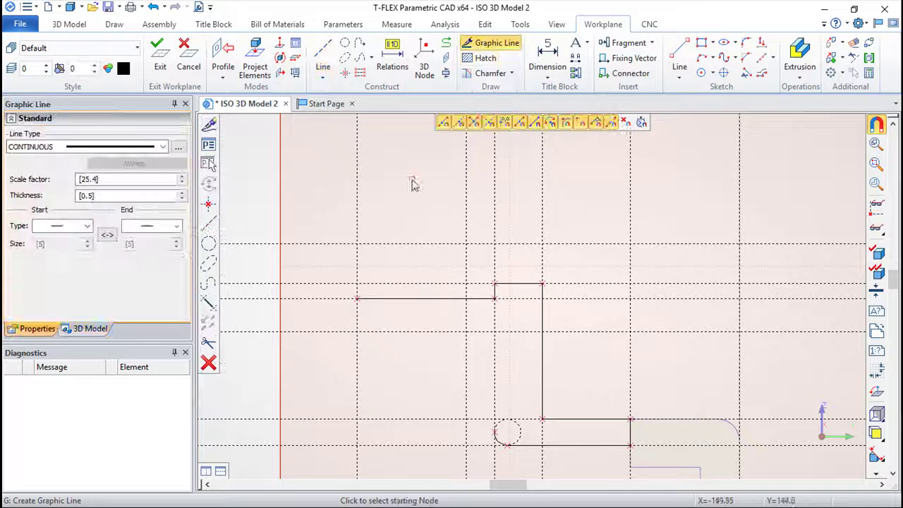
pyautogui.click(356, 299)
pyautogui.click(357, 332)
pyautogui.click(494, 331)
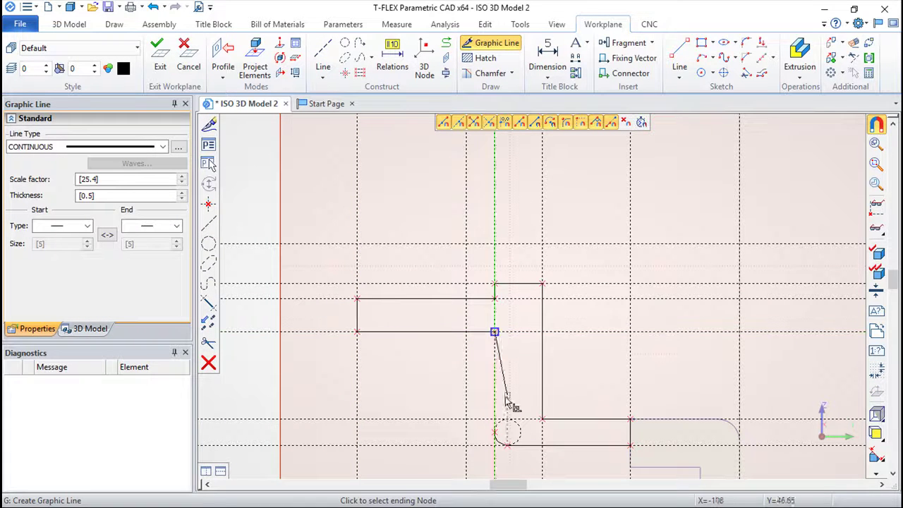
pyautogui.click(502, 427)
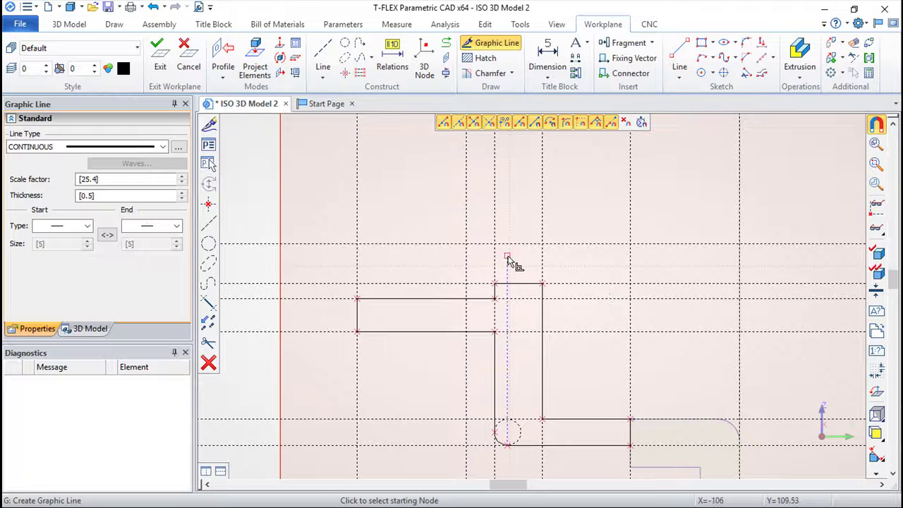
# - Measure the 35 spacing between two vertical lines without placing the dimension
pyautogui.scroll(1, 511, 264)
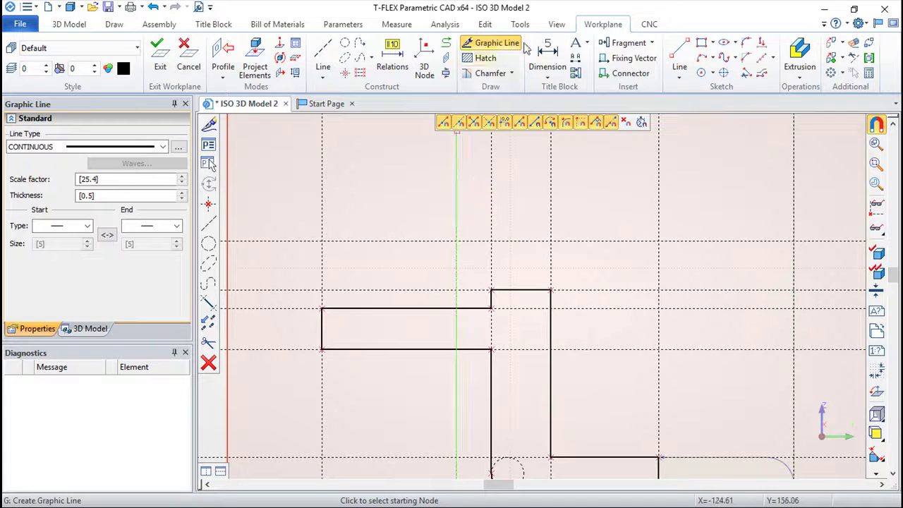
pyautogui.click(547, 57)
pyautogui.click(551, 209)
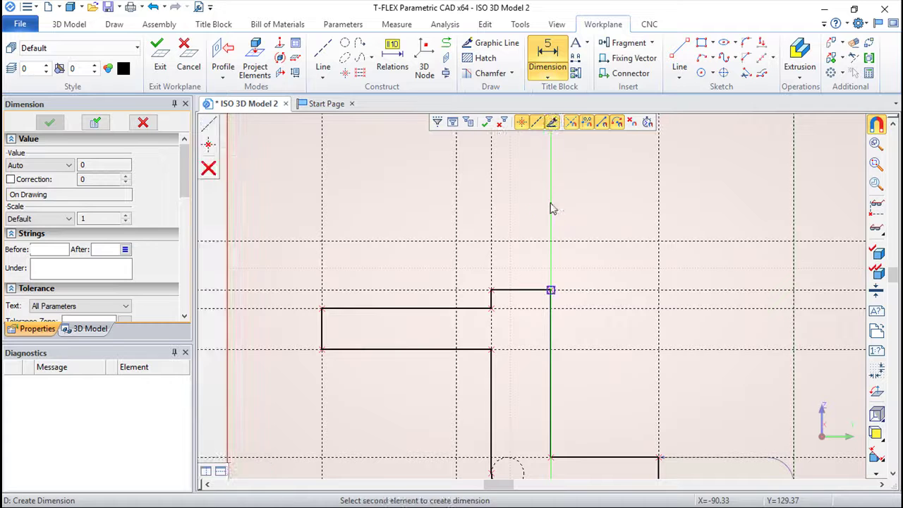
pyautogui.click(457, 204)
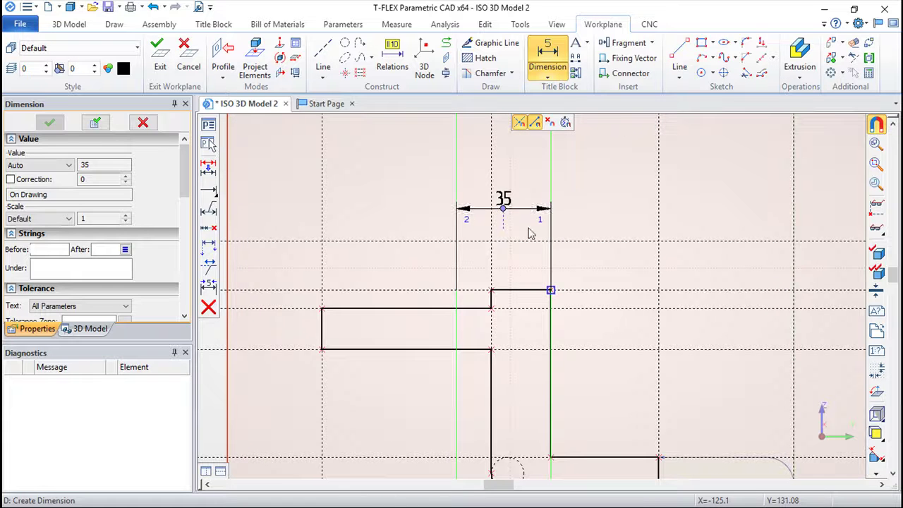
pyautogui.press('Escape')
# - Draw the small step on the arm's top edge, rising and running to the riser
pyautogui.click(489, 43)
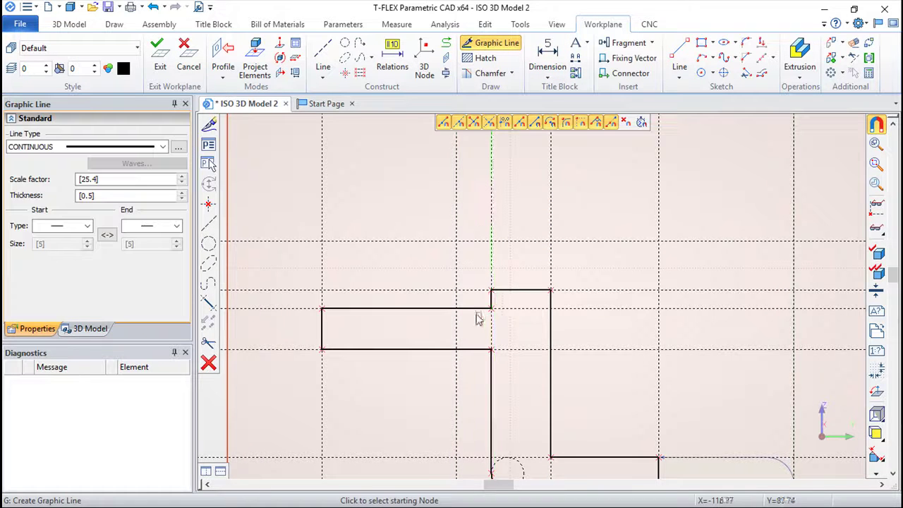
pyautogui.click(456, 308)
pyautogui.click(457, 289)
pyautogui.click(492, 289)
pyautogui.press('Escape')
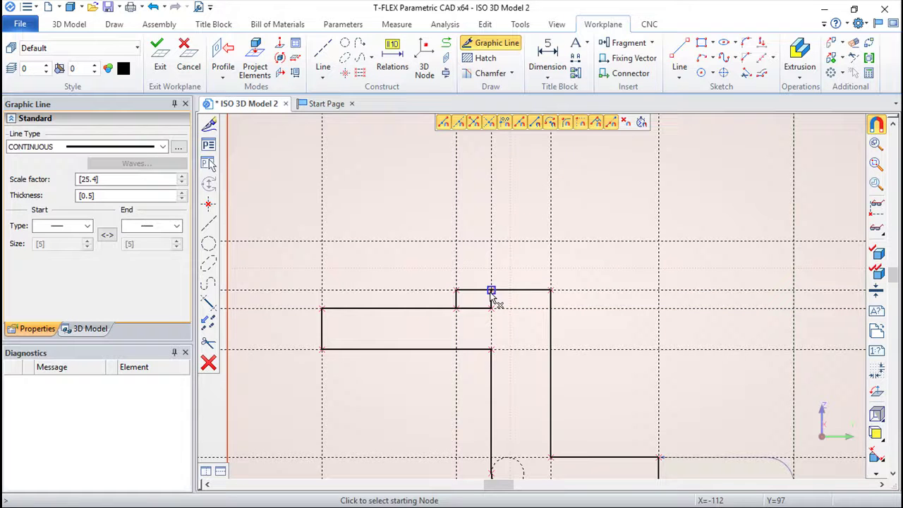
pyautogui.press('Escape')
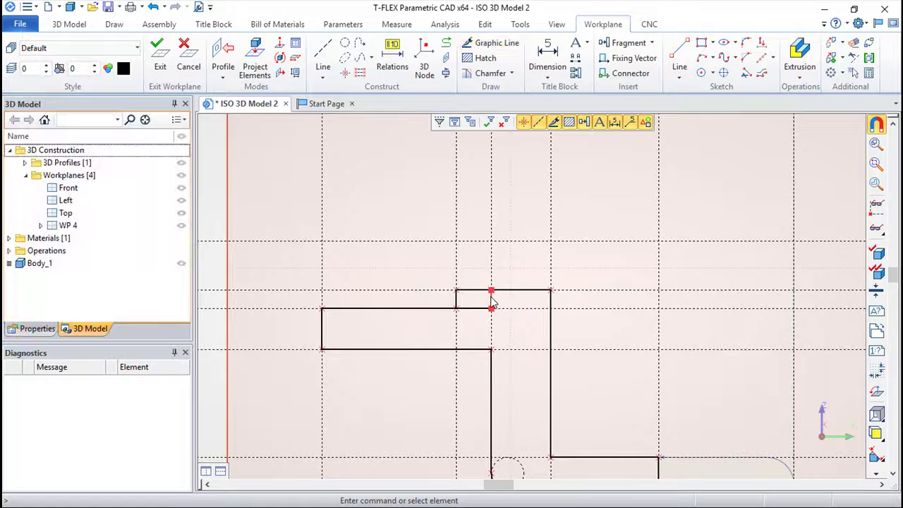
# - Build a sketch from the WP 4 arm outline and exit the workplane as a profile
pyautogui.click(492, 301)
pyautogui.press('Escape')
pyautogui.click(747, 74)
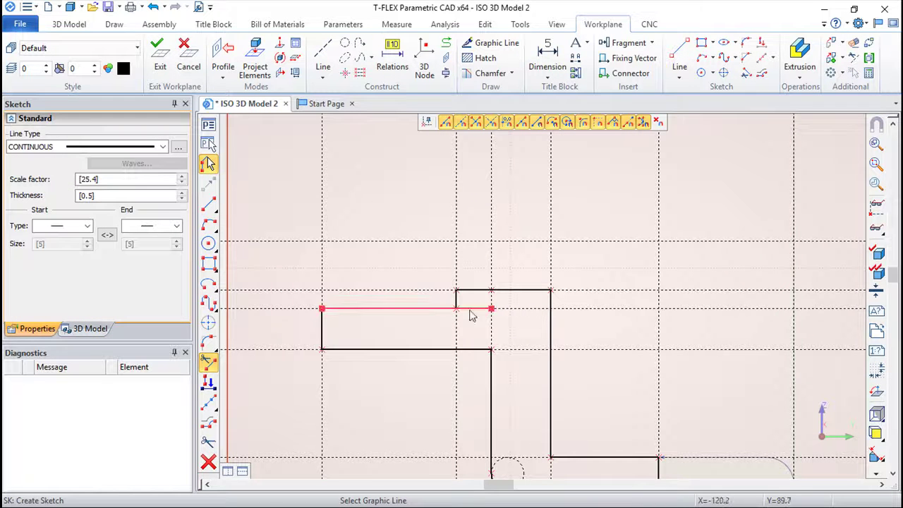
pyautogui.scroll(-2, 519, 243)
pyautogui.scroll(2, 520, 236)
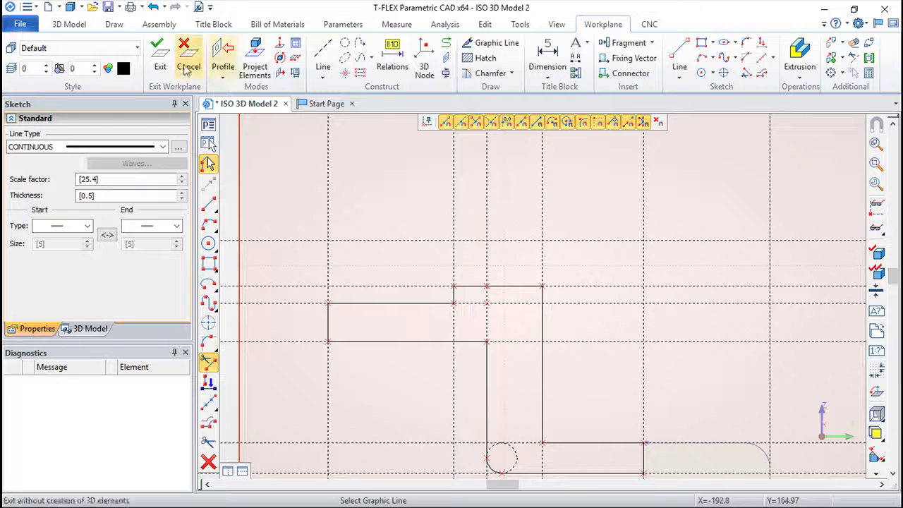
pyautogui.click(160, 57)
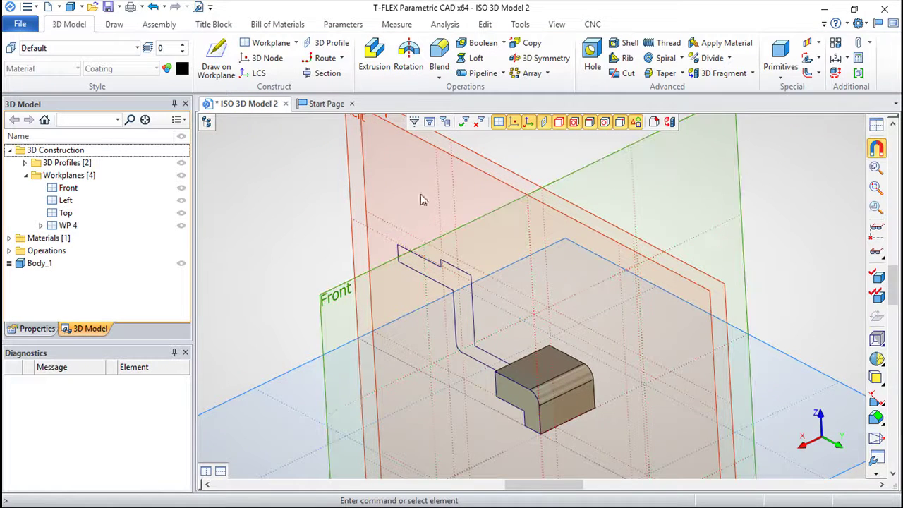
# - Extrude the stepped arm profile 10 units in the reversed direction, creating Body_2
pyautogui.click(374, 51)
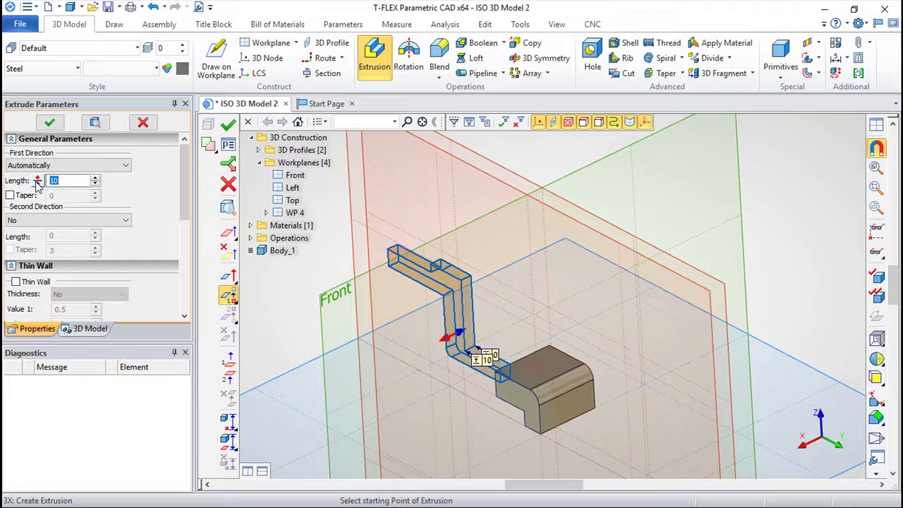
pyautogui.click(38, 182)
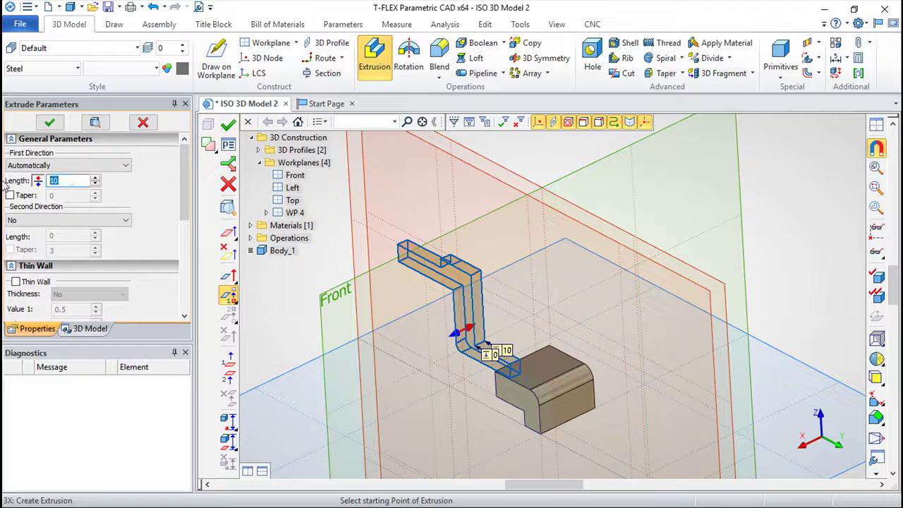
pyautogui.write('15')
pyautogui.hotkey('ctrl', 'Return')
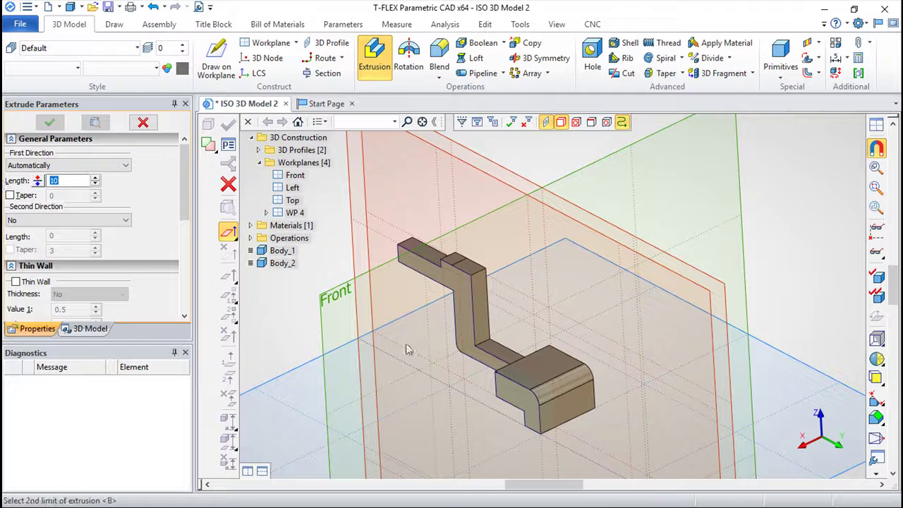
pyautogui.press('Escape')
pyautogui.moveTo(396, 367); pyautogui.dragTo(525, 439, button='middle')
pyautogui.scroll(3, 525, 440)
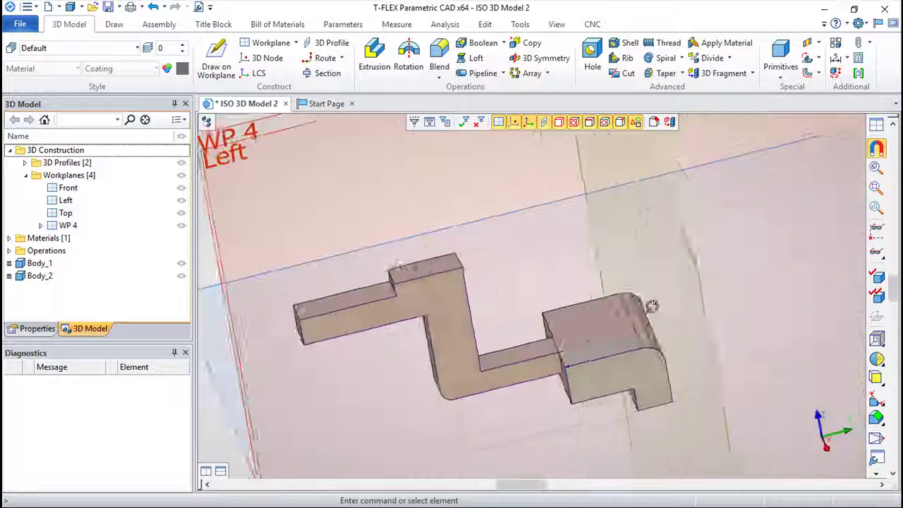
# - Boolean-add the arm (Extrusion_2) to the right block (Extrusion_1) as one body
pyautogui.click(503, 43)
pyautogui.click(486, 58)
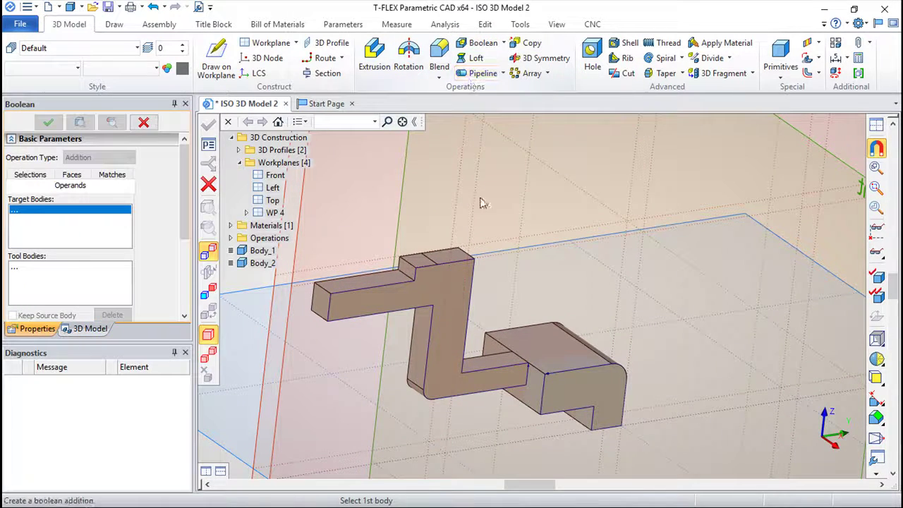
pyautogui.click(557, 346)
pyautogui.click(520, 359)
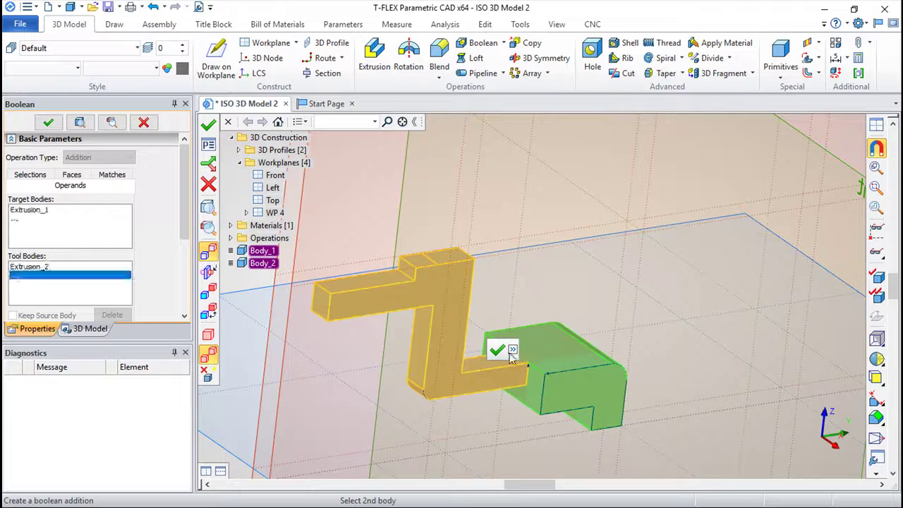
pyautogui.click(497, 350)
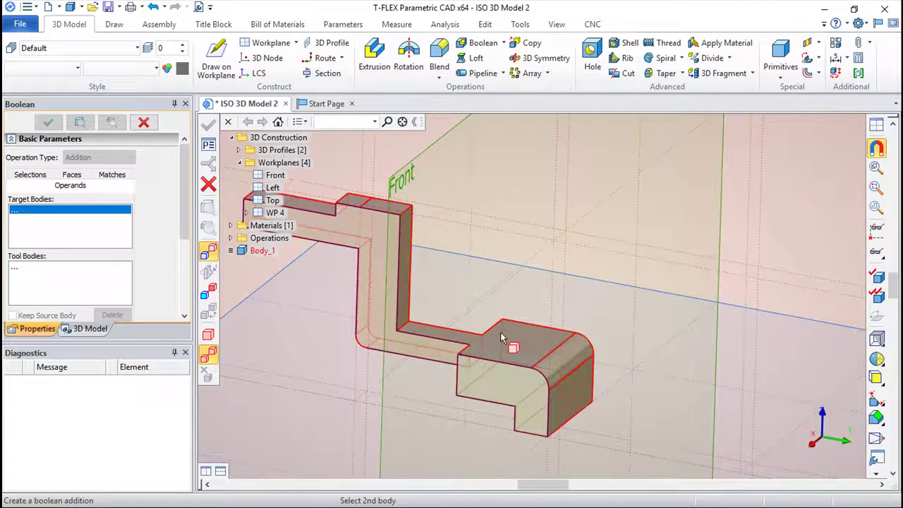
pyautogui.scroll(-3, 522, 303)
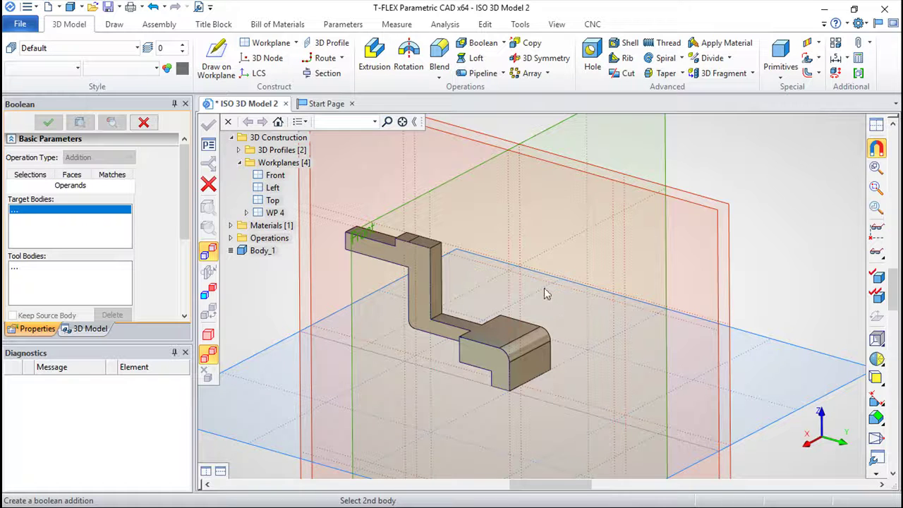
pyautogui.moveTo(677, 352); pyautogui.dragTo(538, 322, button='middle')
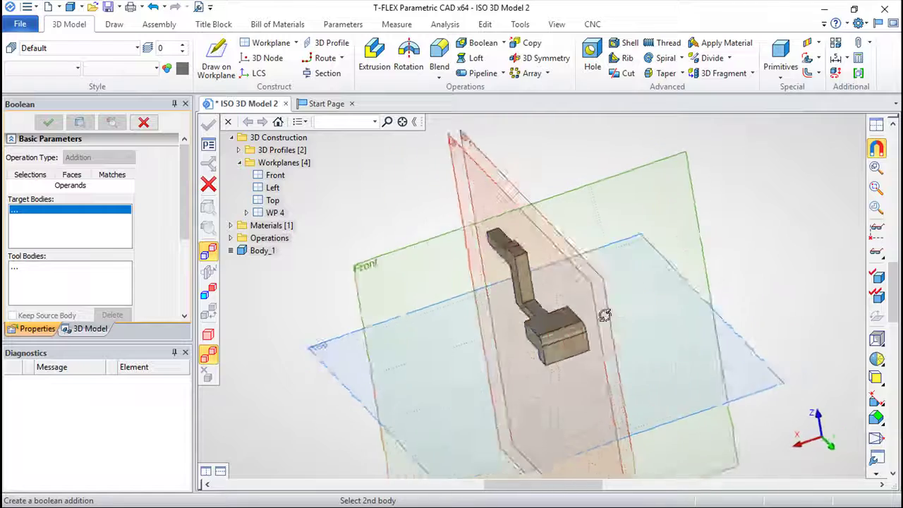
pyautogui.moveTo(538, 322); pyautogui.dragTo(494, 205, button='middle')
pyautogui.moveTo(699, 337)
pyautogui.mouseDown(button='middle')
pyautogui.moveTo(494, 358)
pyautogui.moveTo(628, 407)
pyautogui.moveTo(603, 366)
pyautogui.moveTo(481, 359)
pyautogui.moveTo(549, 413)
pyautogui.moveTo(530, 397)
pyautogui.moveTo(645, 399)
pyautogui.moveTo(615, 380)
pyautogui.moveTo(685, 355)
pyautogui.moveTo(778, 347)
pyautogui.moveTo(779, 363)
pyautogui.moveTo(619, 365)
pyautogui.moveTo(714, 337)
pyautogui.mouseUp(button='middle')
# - Copy WP 4 at a -40 offset as WP 5 and start drawing on it
pyautogui.press('Escape')
pyautogui.click(656, 282)
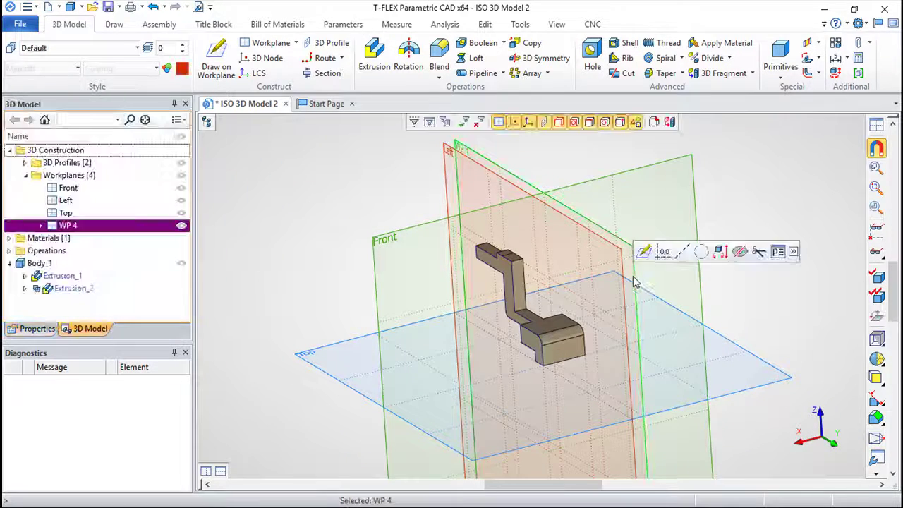
pyautogui.moveTo(650, 280); pyautogui.dragTo(650, 281)
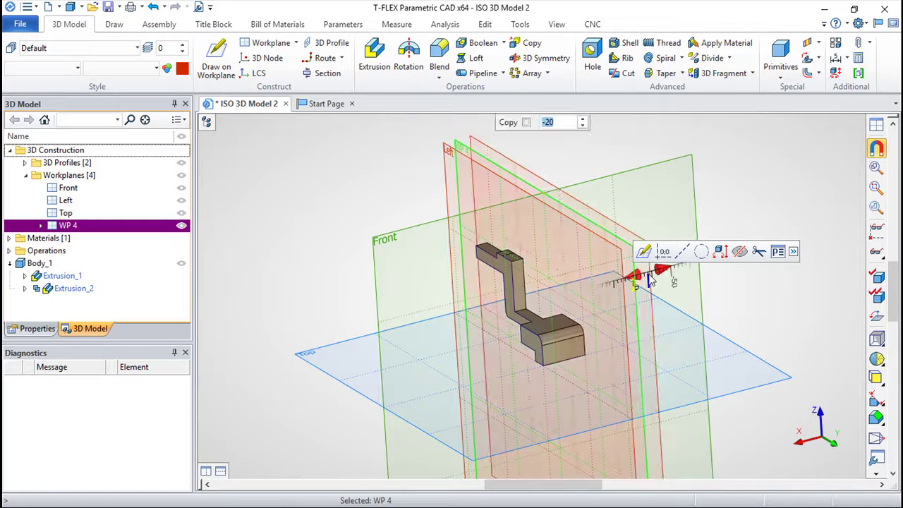
pyautogui.write('-40')
pyautogui.press('Return')
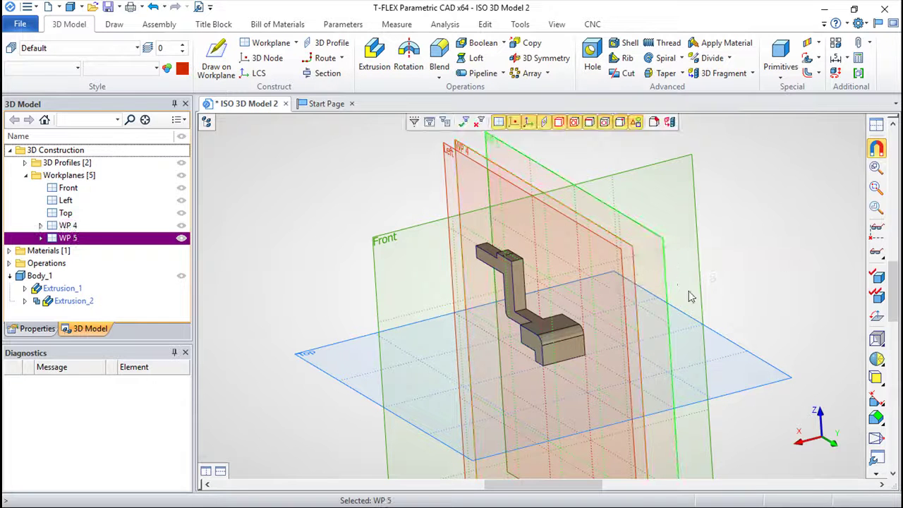
pyautogui.rightClick(659, 246)
pyautogui.click(704, 214)
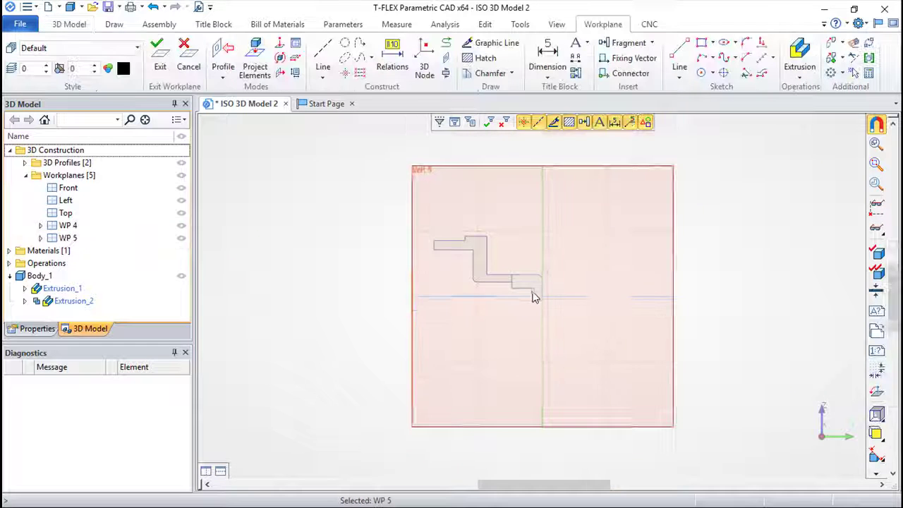
# - Place crossing construction lines at the sketch corner and a parallel vertical at 175
pyautogui.click(322, 75)
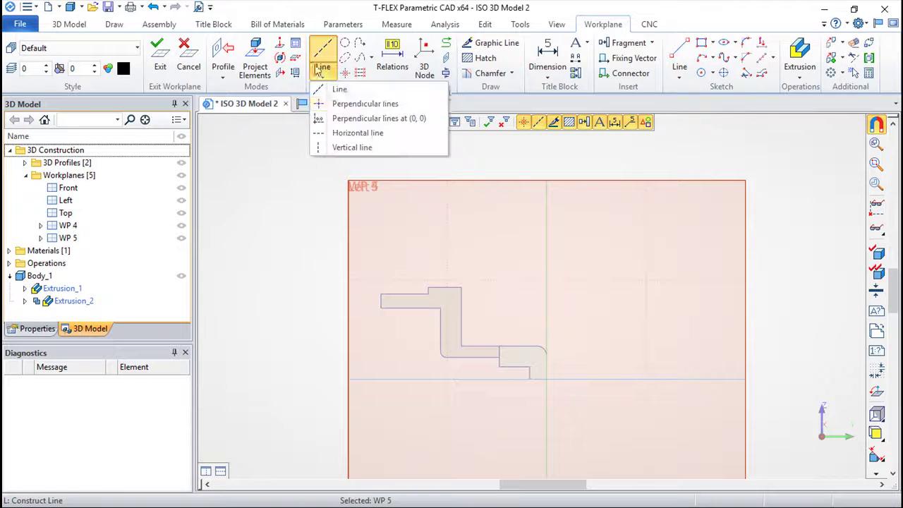
pyautogui.click(324, 55)
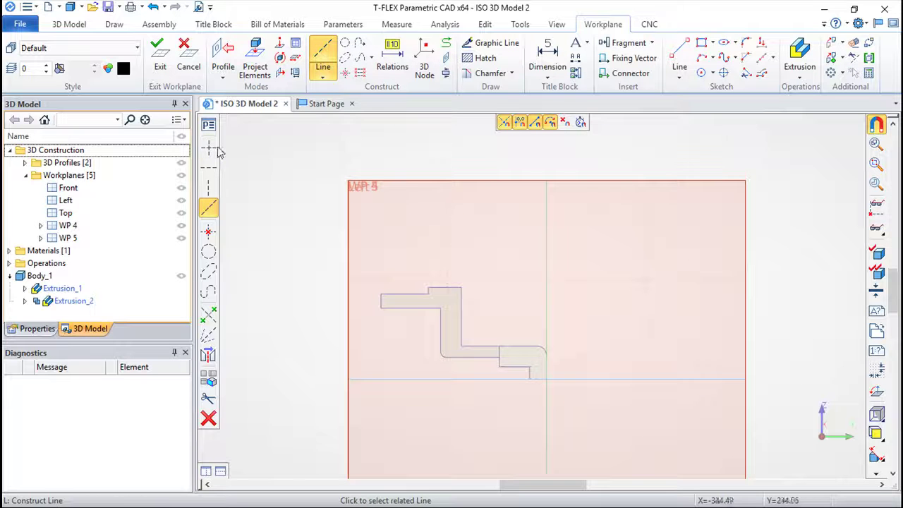
pyautogui.click(547, 380)
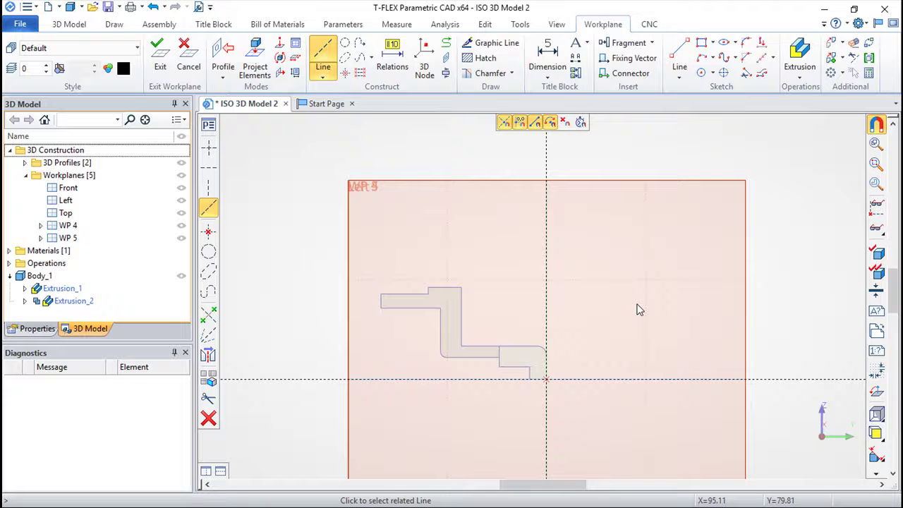
pyautogui.click(546, 252)
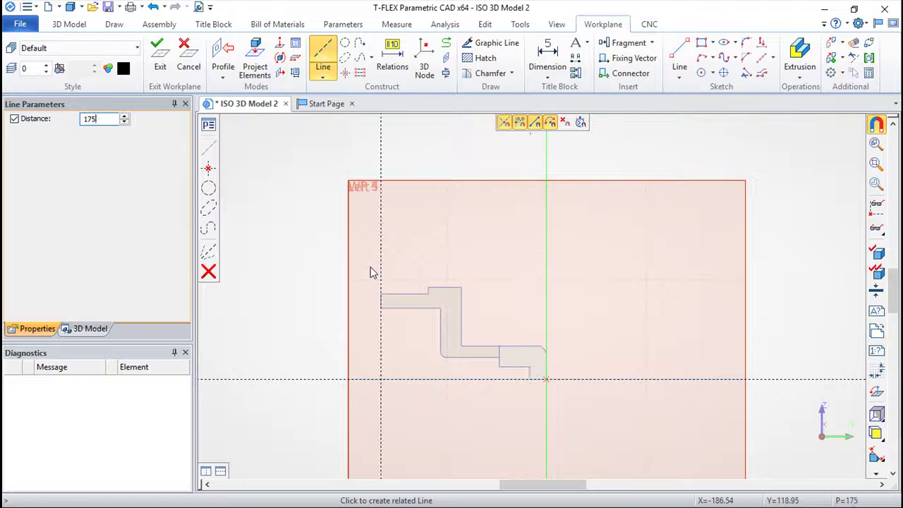
pyautogui.press('Return')
# - Add parallel construction lines offset 110 and then 25 from the new horizontal
pyautogui.scroll(2, 522, 290)
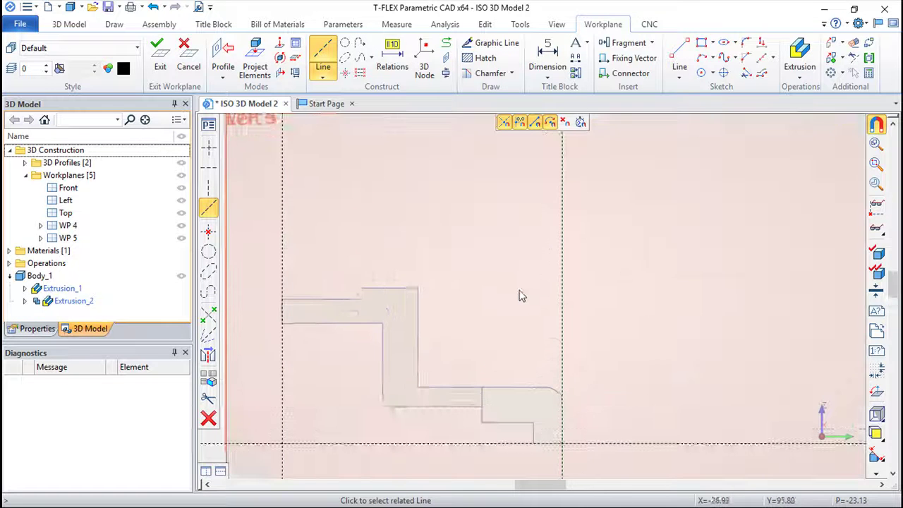
pyautogui.scroll(-1, 543, 297)
pyautogui.click(590, 418)
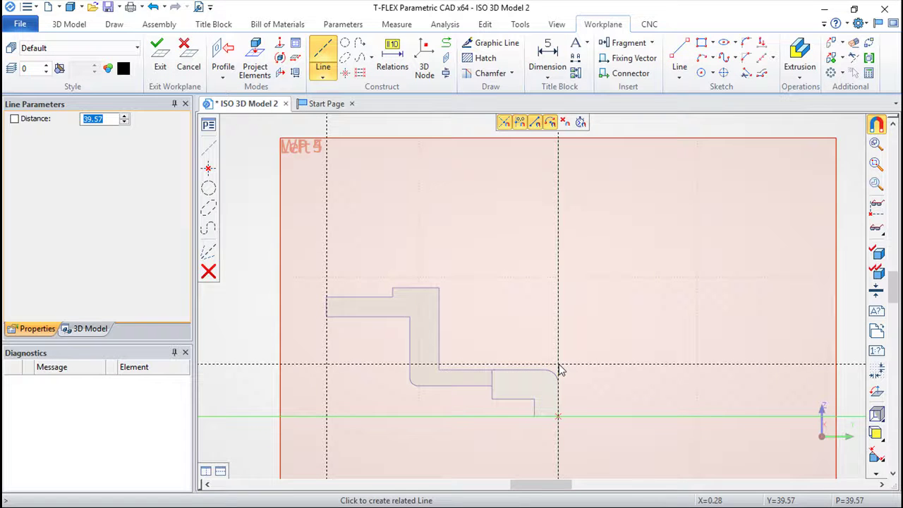
pyautogui.write('110')
pyautogui.press('Return')
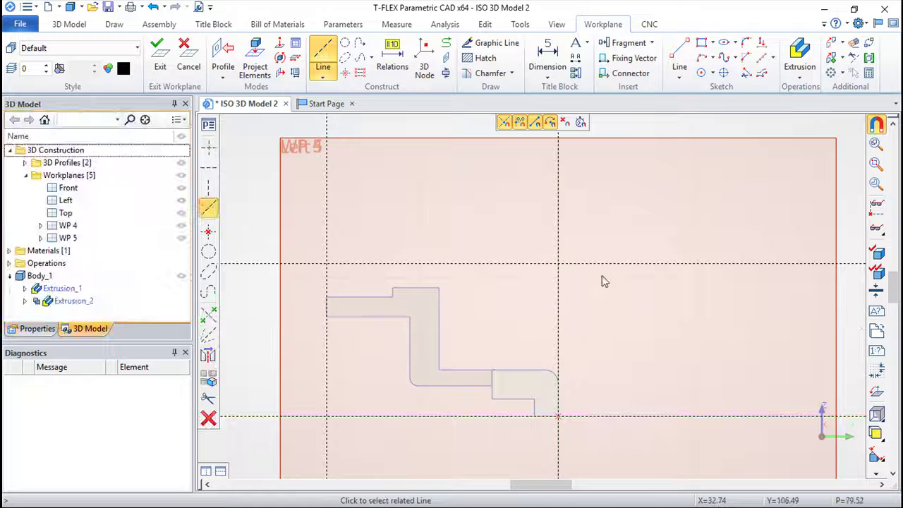
pyautogui.click(613, 263)
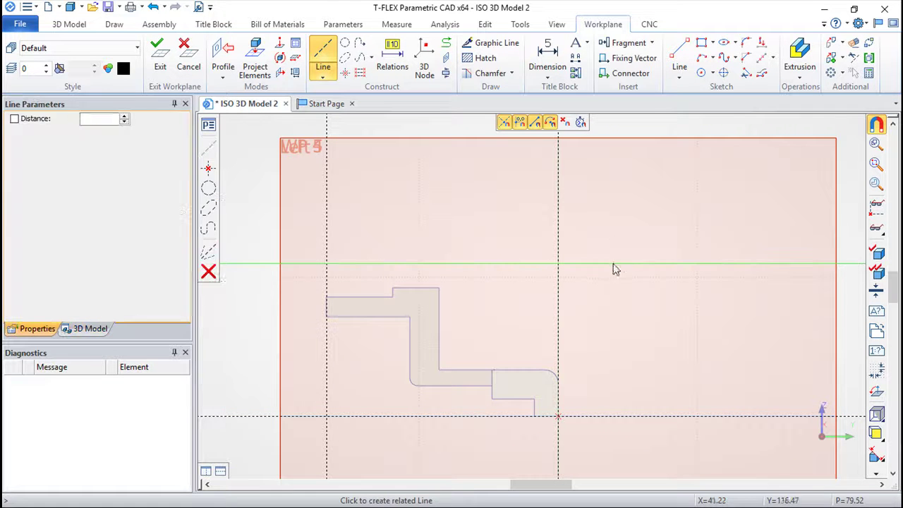
pyautogui.write('25')
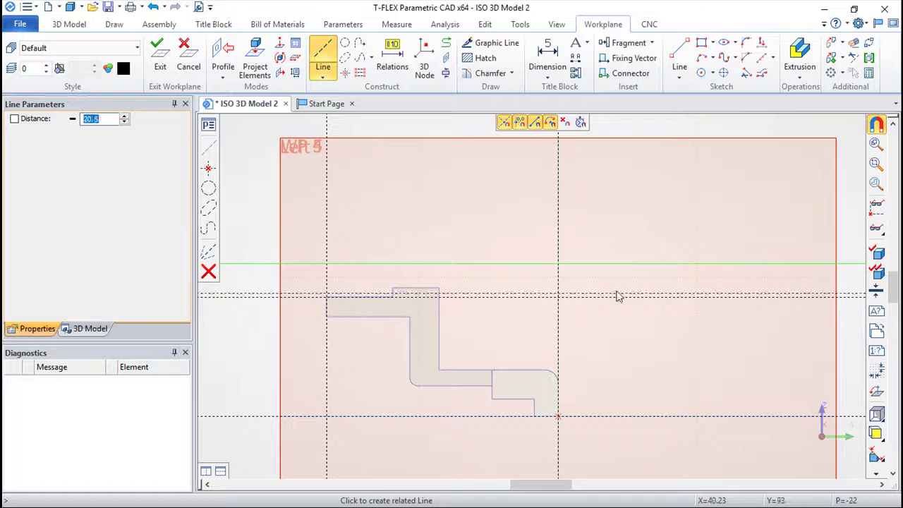
pyautogui.press('Return')
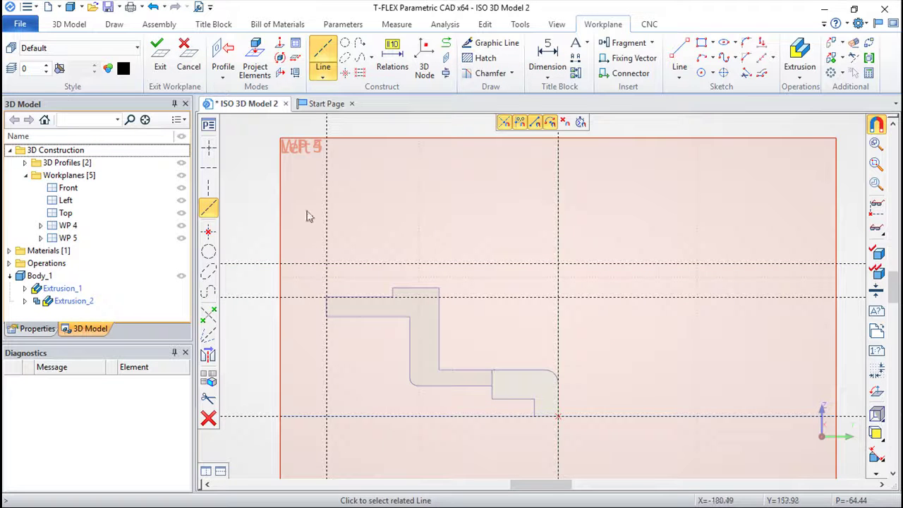
# - Add vertical construction lines offset 50 and 15 from existing verticals
pyautogui.click(327, 208)
pyautogui.write('50')
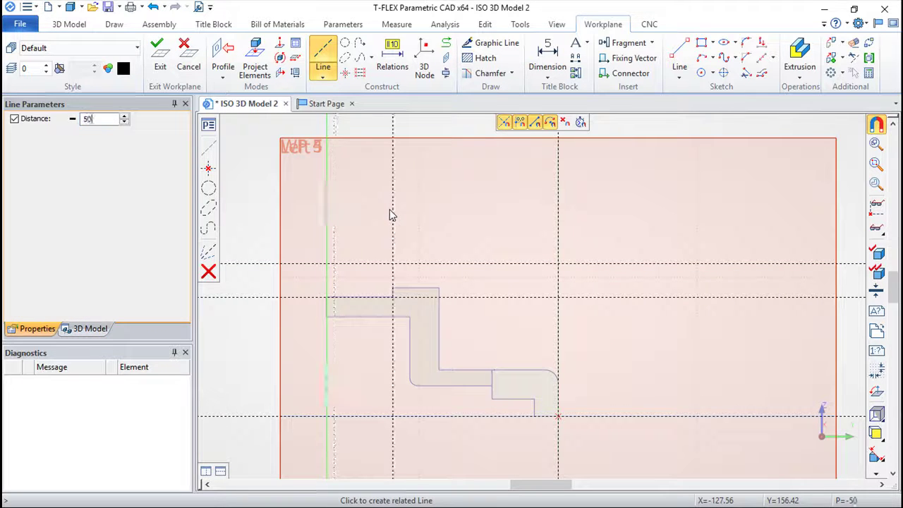
pyautogui.press('Return')
pyautogui.scroll(2, 474, 212)
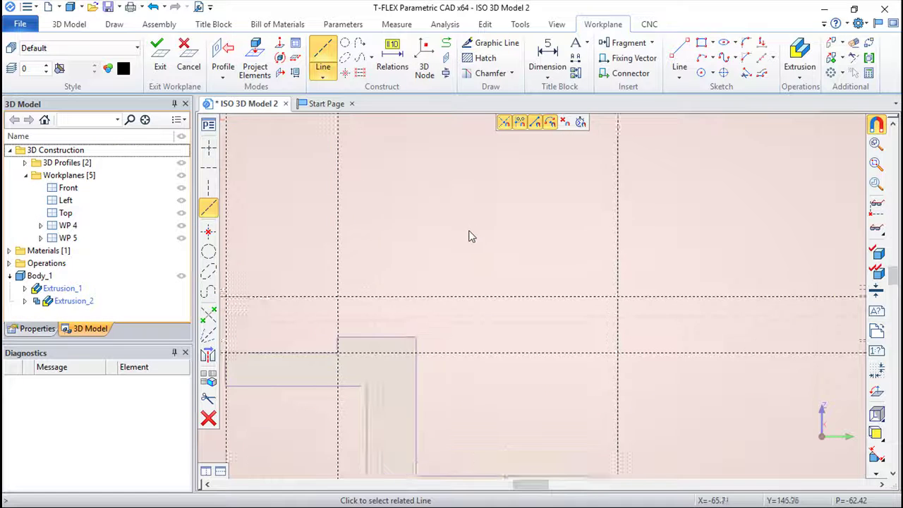
pyautogui.scroll(1, 541, 230)
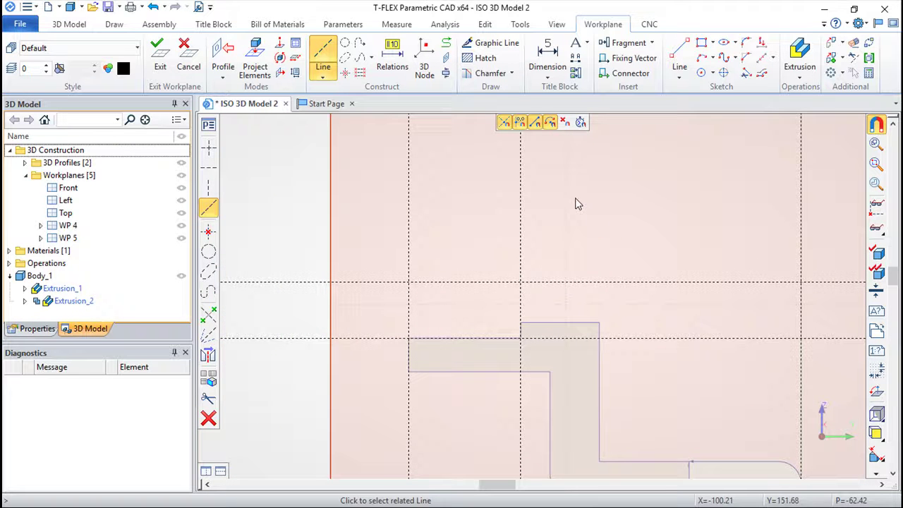
pyautogui.click(409, 215)
pyautogui.write('15')
pyautogui.click(430, 213)
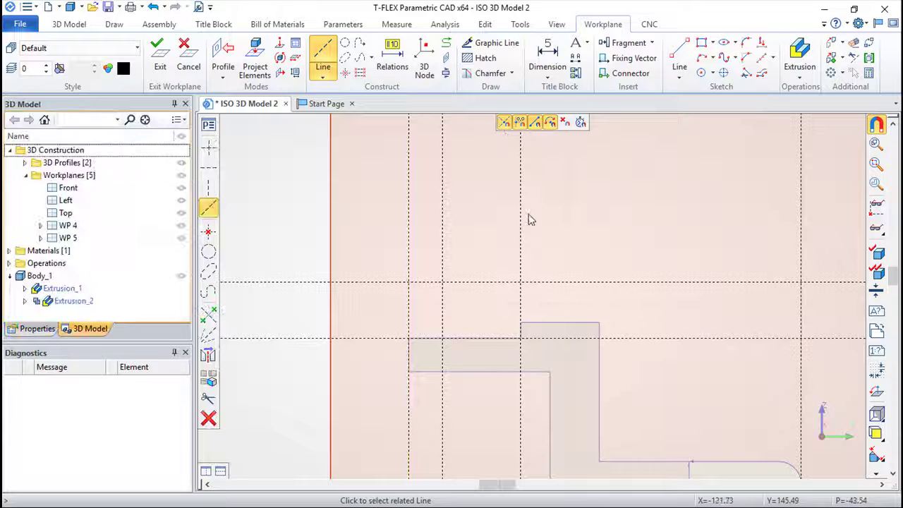
# - Add a second 15 offset vertical and a horizontal line below the upper one
pyautogui.click(521, 218)
pyautogui.write('15')
pyautogui.press('Escape')
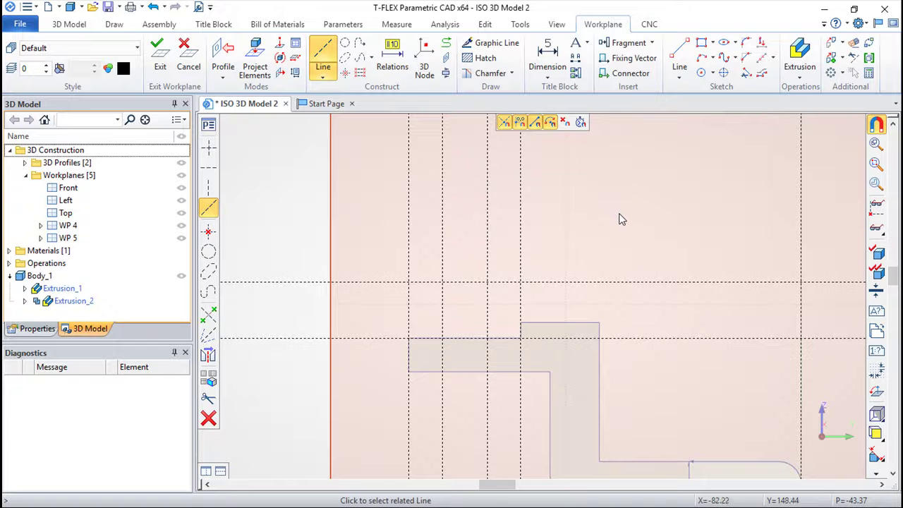
pyautogui.click(570, 281)
pyautogui.click(581, 314)
pyautogui.press('Escape')
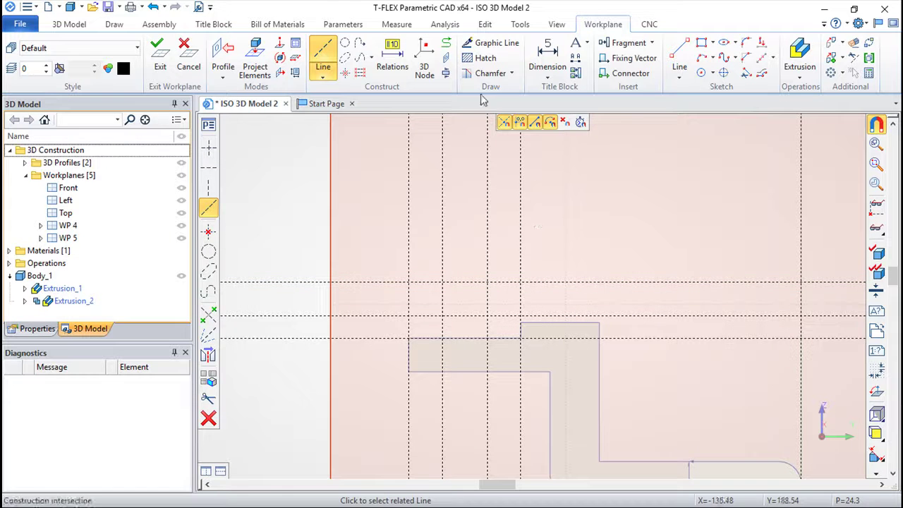
# - Trace the U outline: top edges, slot walls and floor, outer sides and bottom, then exit
pyautogui.click(494, 43)
pyautogui.click(520, 282)
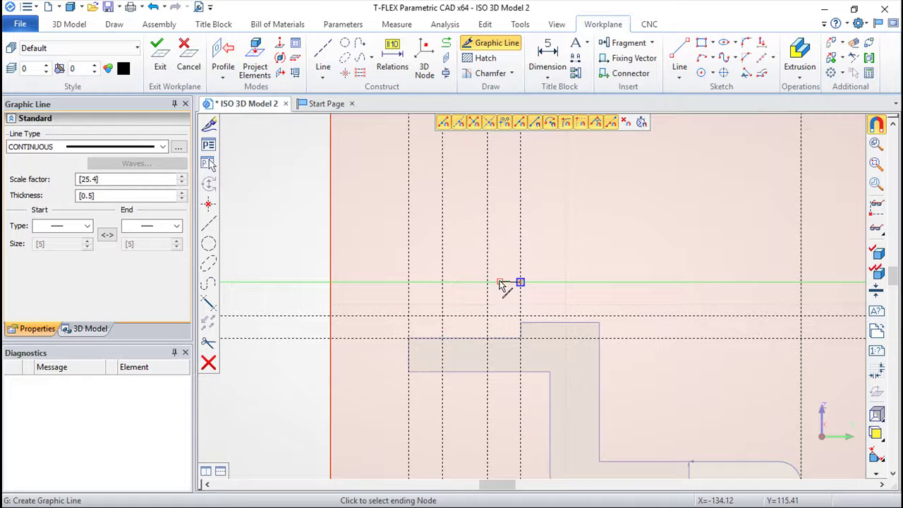
pyautogui.click(487, 283)
pyautogui.click(487, 315)
pyautogui.click(442, 315)
pyautogui.click(442, 282)
pyautogui.click(408, 282)
pyautogui.click(409, 338)
pyautogui.click(519, 337)
pyautogui.click(519, 282)
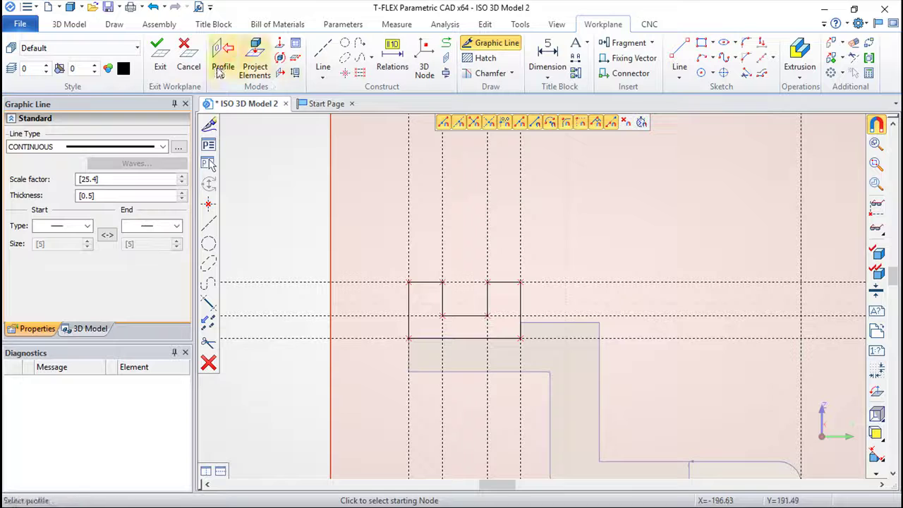
pyautogui.click(158, 49)
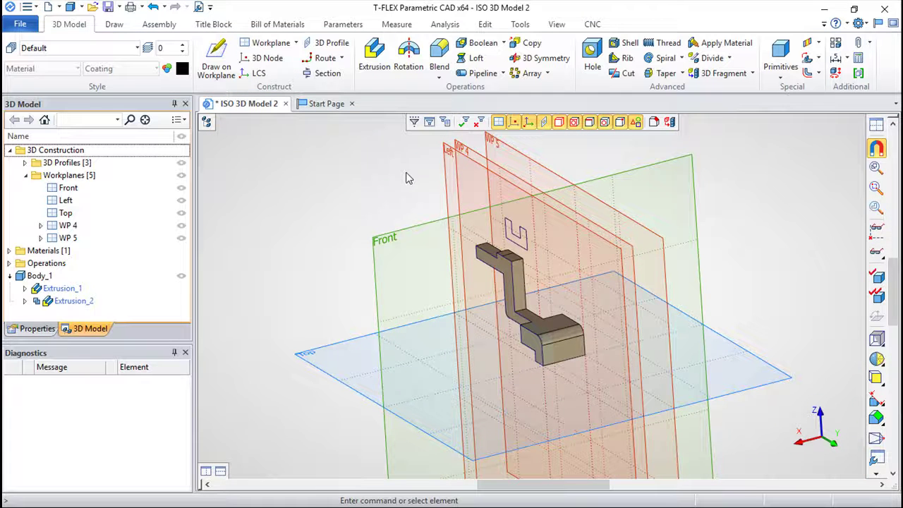
# - Extrude the U-shaped profile 55 units into the new solid Body_3
pyautogui.click(529, 242)
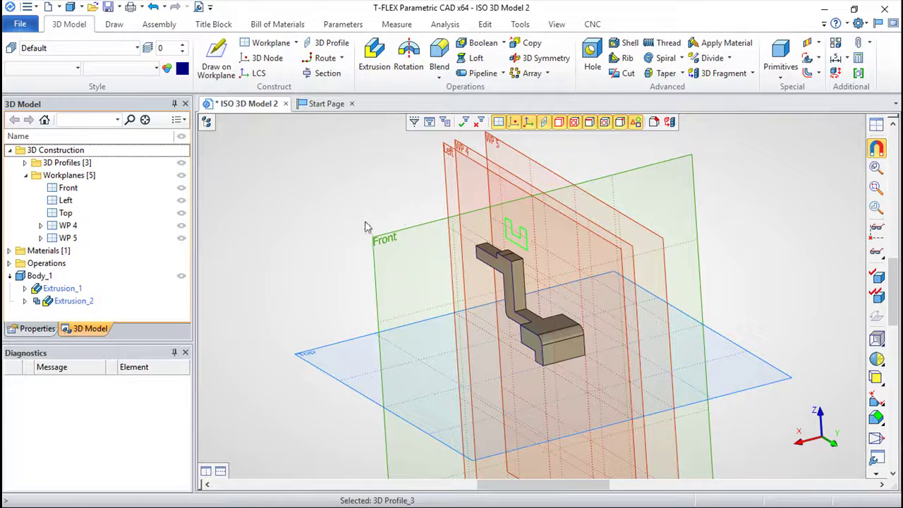
pyautogui.click(372, 57)
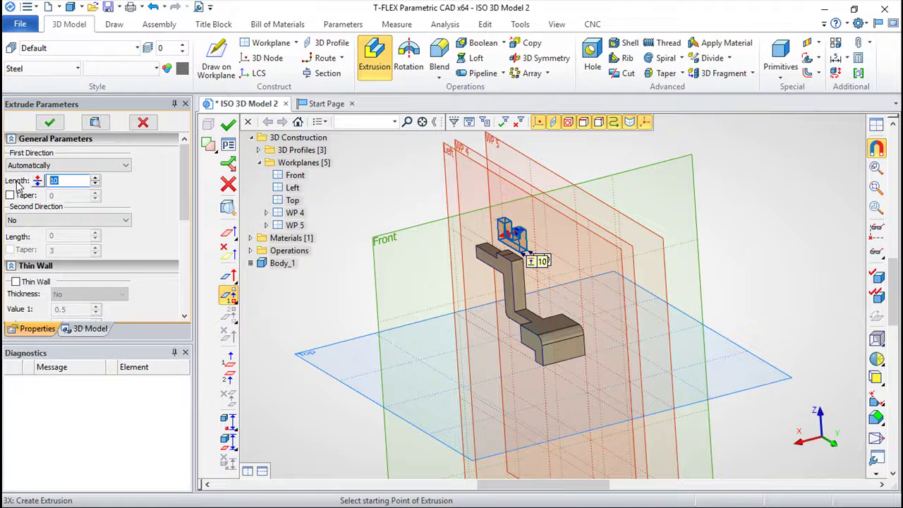
pyautogui.write('55')
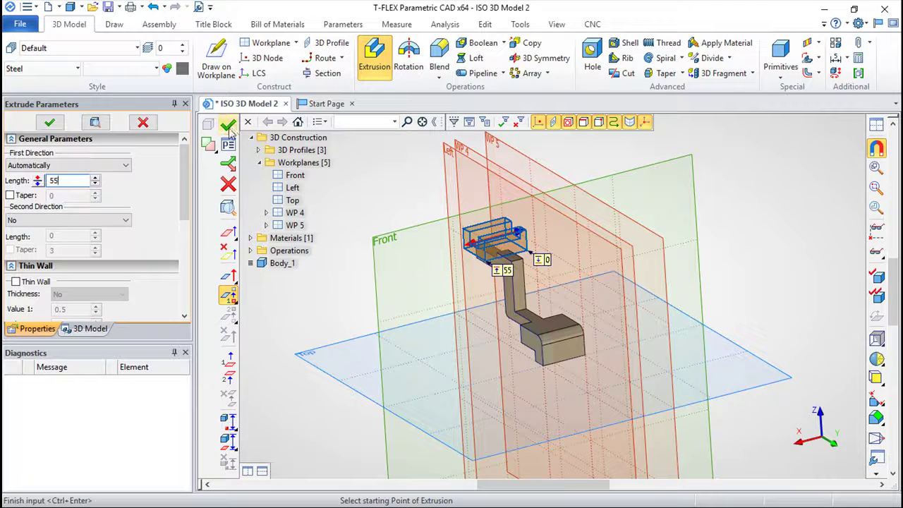
pyautogui.click(228, 126)
pyautogui.scroll(3, 435, 275)
pyautogui.scroll(1, 435, 275)
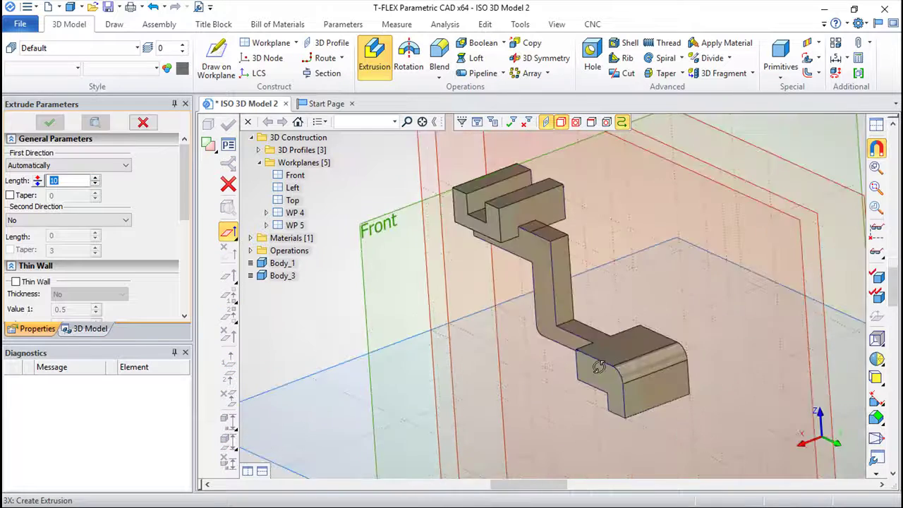
pyautogui.scroll(2, 435, 275)
pyautogui.press('Escape')
pyautogui.moveTo(374, 318)
pyautogui.mouseDown(button='middle')
pyautogui.moveTo(379, 306)
pyautogui.moveTo(368, 321)
pyautogui.mouseUp(button='middle')
pyautogui.moveTo(513, 359)
pyautogui.mouseDown(button='middle')
pyautogui.moveTo(540, 369)
pyautogui.moveTo(568, 362)
pyautogui.moveTo(548, 373)
pyautogui.mouseUp(button='middle')
# - Run Boolean Addition with the lower bracket body as first body and the slotted block as tool
pyautogui.click(503, 43)
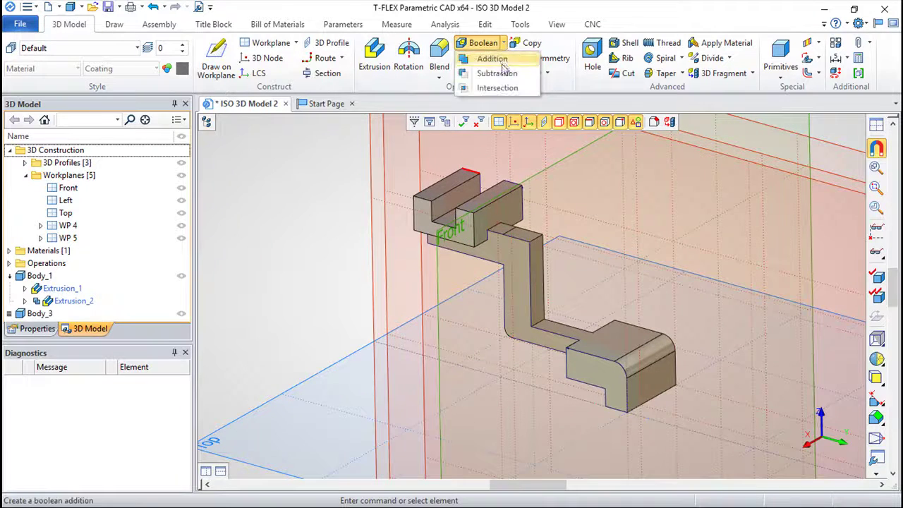
pyautogui.click(493, 58)
pyautogui.click(523, 274)
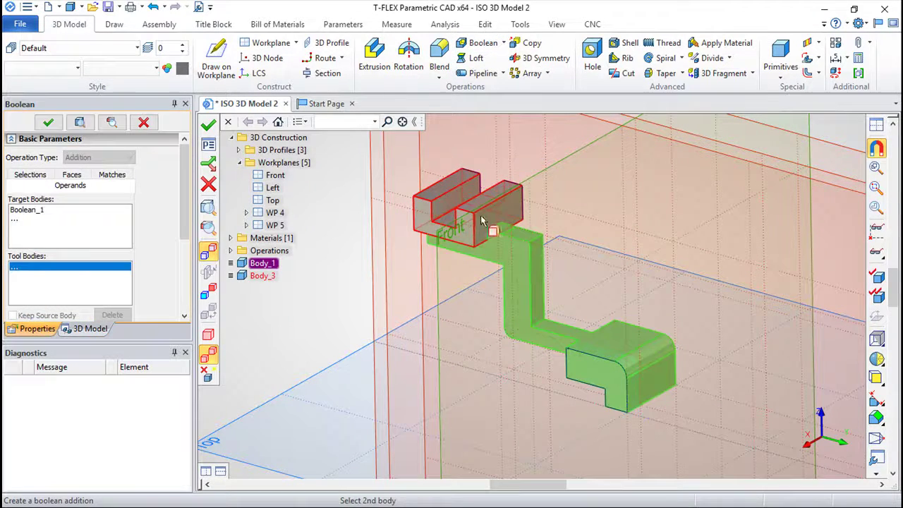
pyautogui.click(498, 197)
pyautogui.scroll(2, 611, 264)
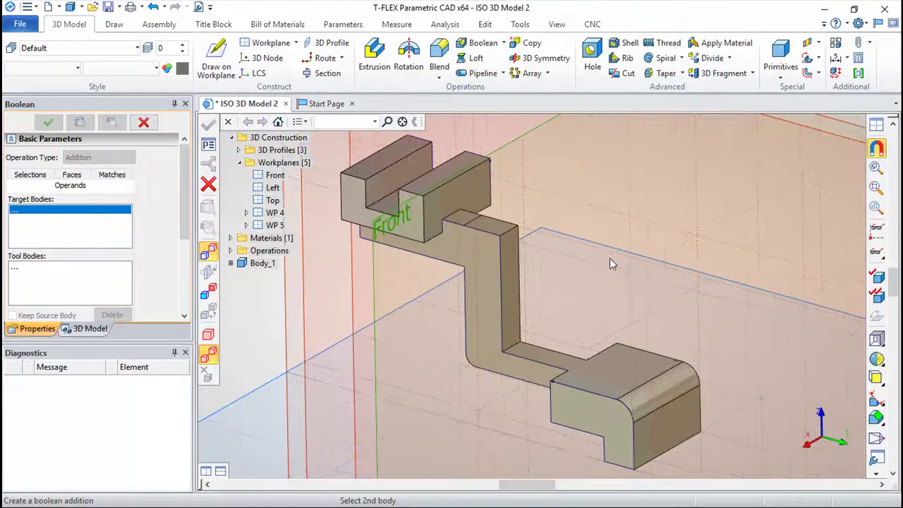
pyautogui.scroll(-2, 600, 254)
pyautogui.hscroll(3, 565, 314)
pyautogui.press('Escape')
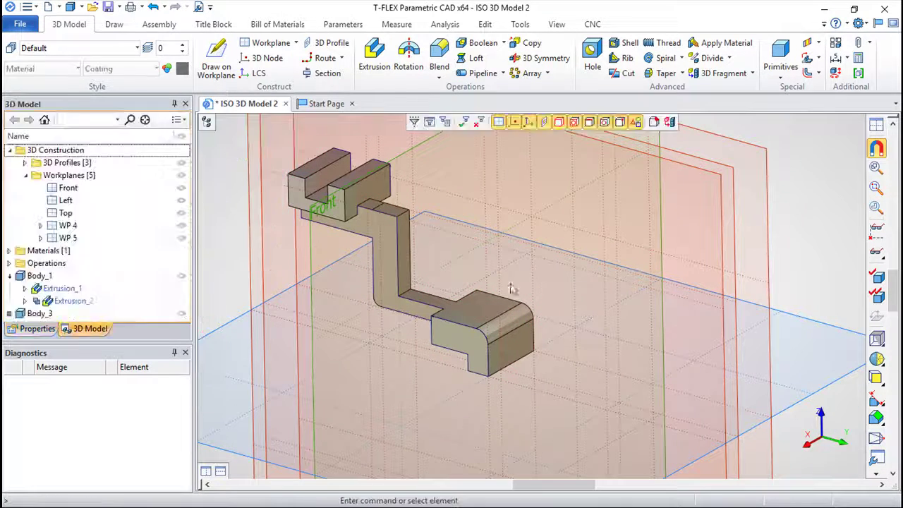
# - Start a sketch on the lower base's top face
pyautogui.click(494, 316)
pyautogui.rightClick(513, 332)
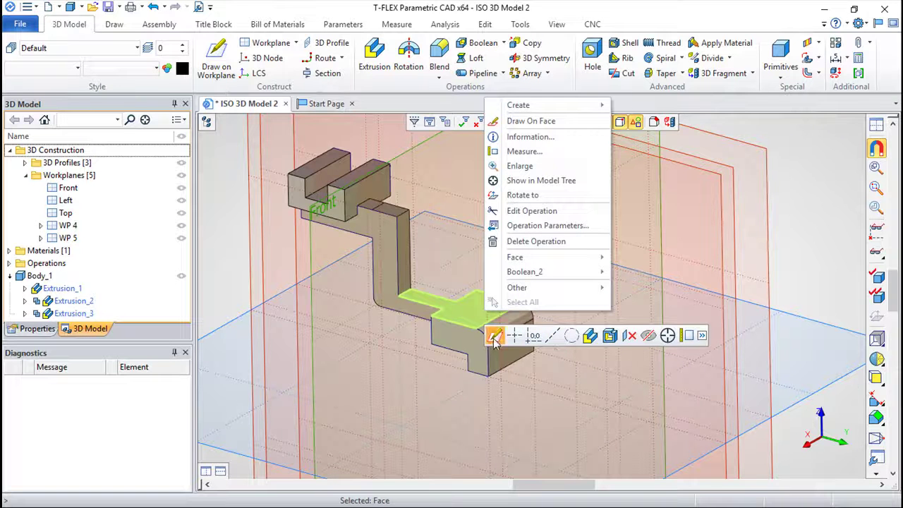
pyautogui.click(494, 337)
pyautogui.moveTo(627, 273); pyautogui.dragTo(461, 252, button='middle')
# - Place construction lines at the base corner plus verticals offset 15 and 40
pyautogui.click(322, 56)
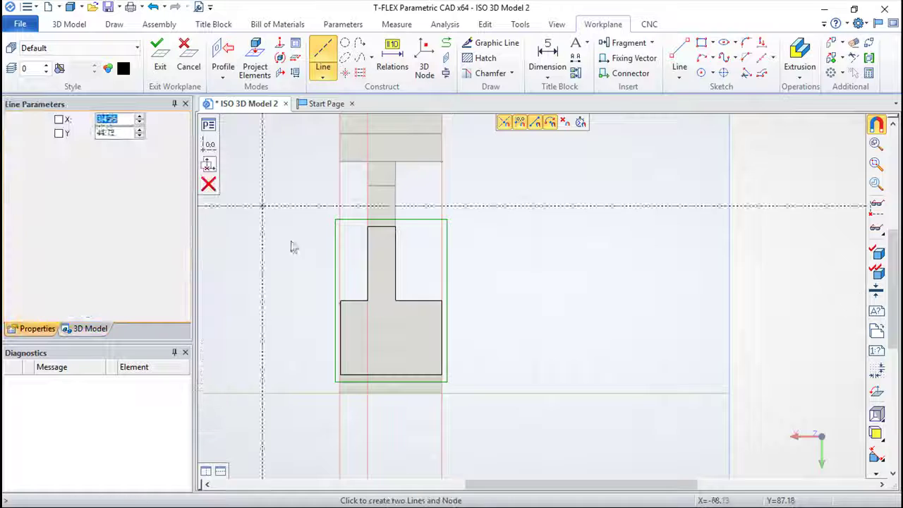
pyautogui.click(340, 393)
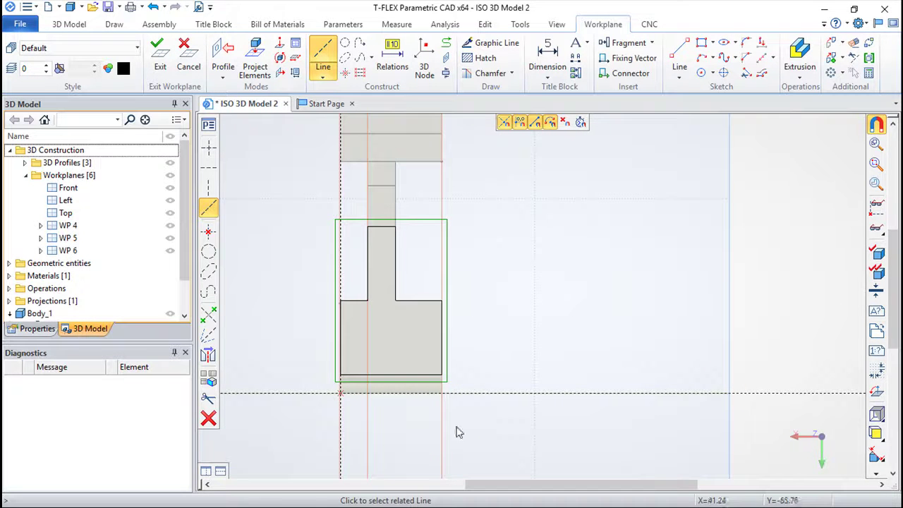
pyautogui.click(341, 469)
pyautogui.write('15')
pyautogui.press('Return')
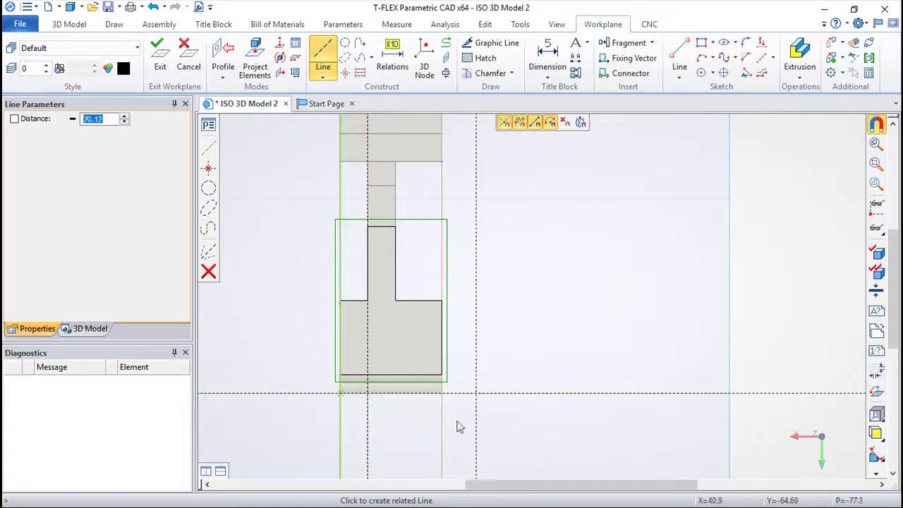
pyautogui.write('40')
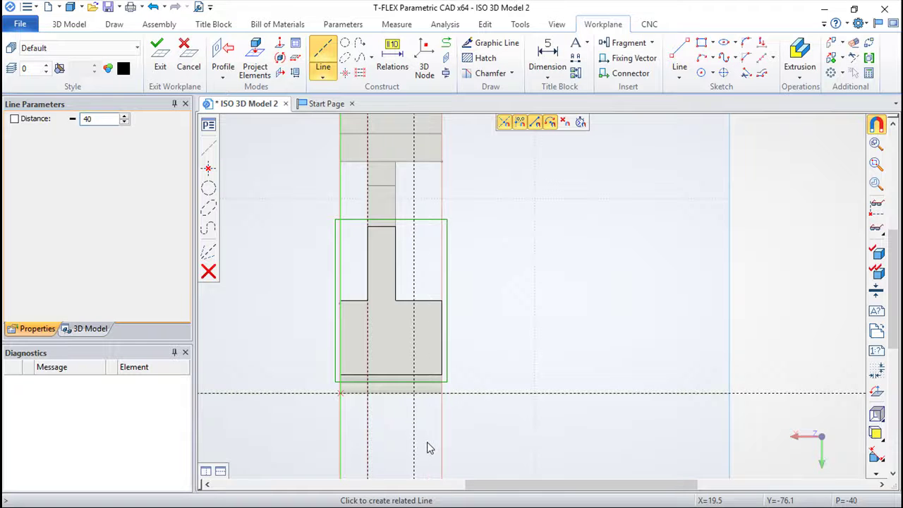
pyautogui.press('Return')
# - Add a horizontal construction line through the inner corner and an offset of 38
pyautogui.click(503, 394)
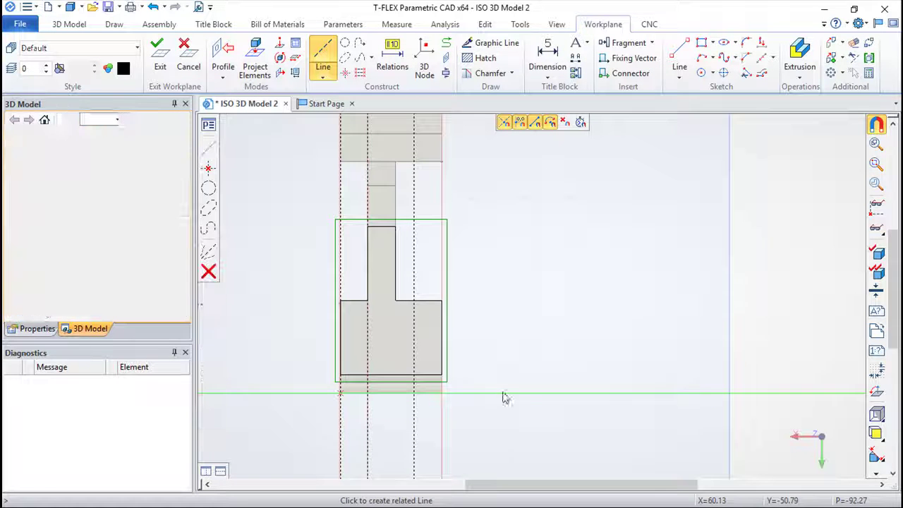
pyautogui.click(441, 301)
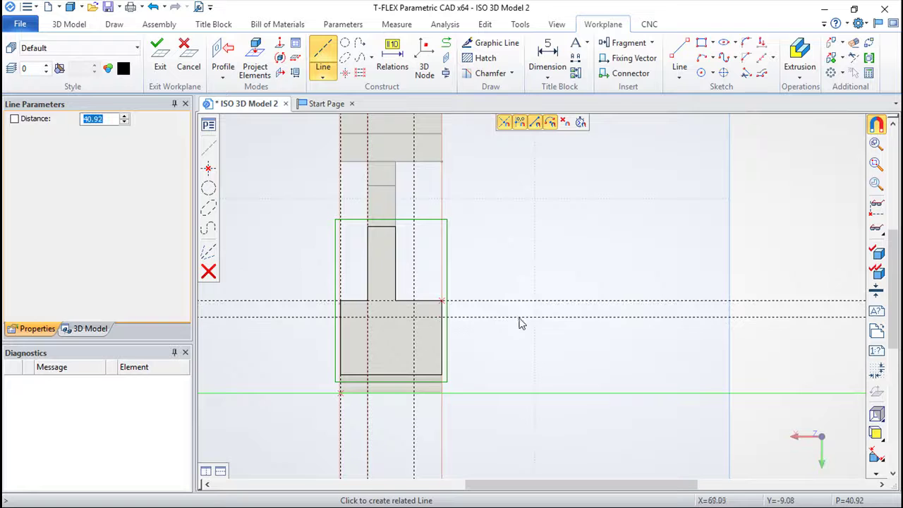
pyautogui.rightClick(499, 328)
pyautogui.click(514, 302)
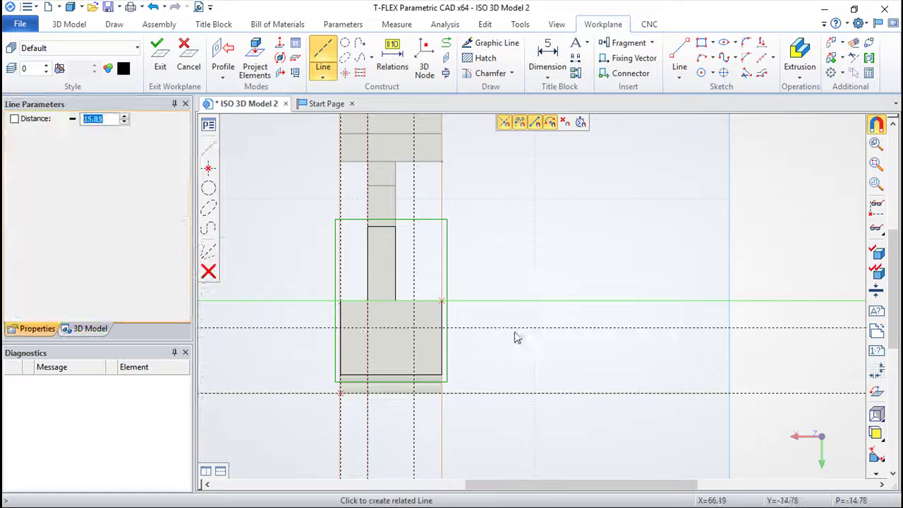
pyautogui.write('38')
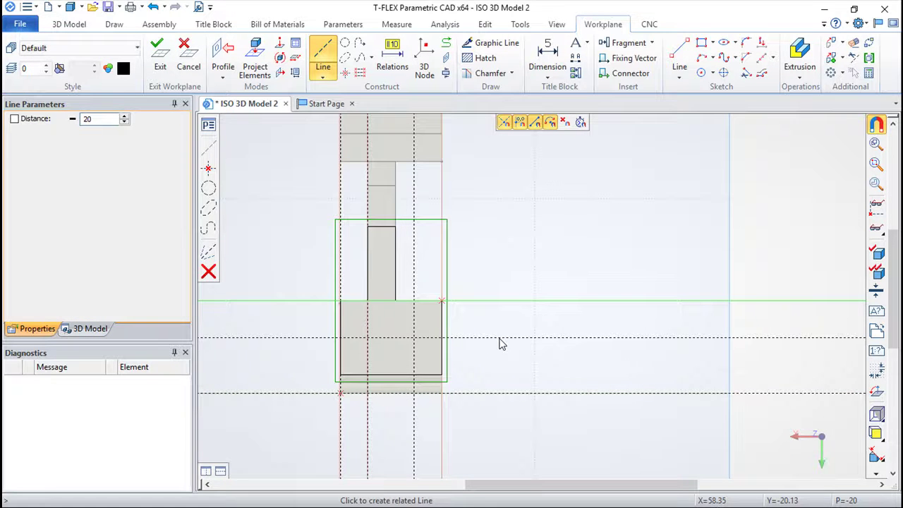
pyautogui.rightClick(555, 369)
# - Place 3D nodes at the two bolt-hole centre intersections, then exit the sketch to 3D
pyautogui.click(424, 60)
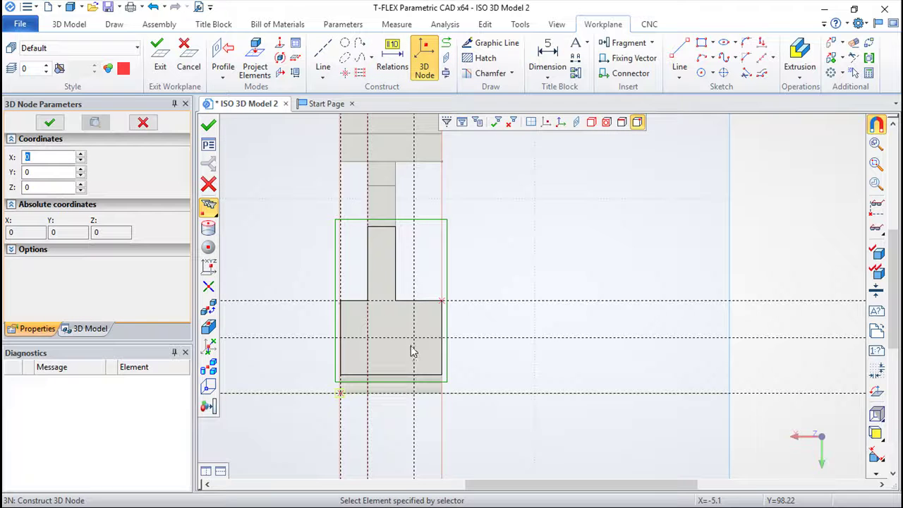
pyautogui.click(414, 338)
pyautogui.click(435, 312)
pyautogui.click(370, 340)
pyautogui.click(370, 282)
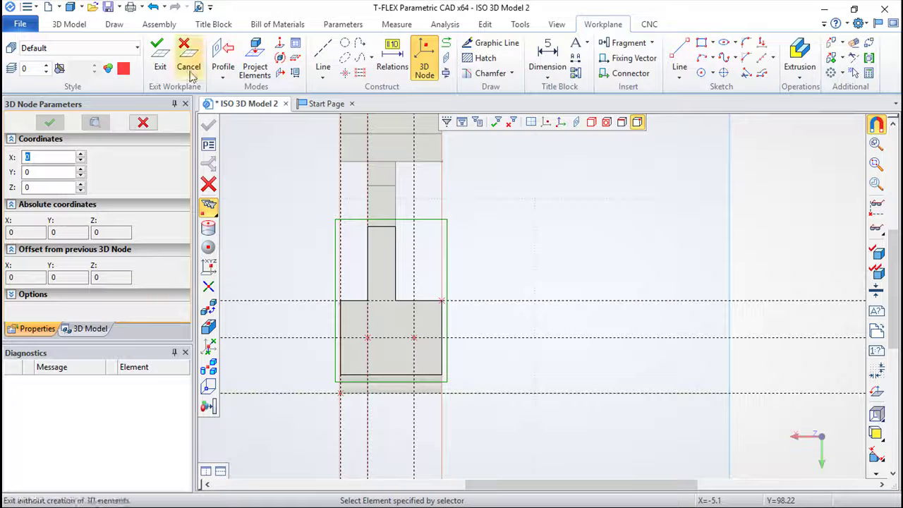
pyautogui.click(158, 63)
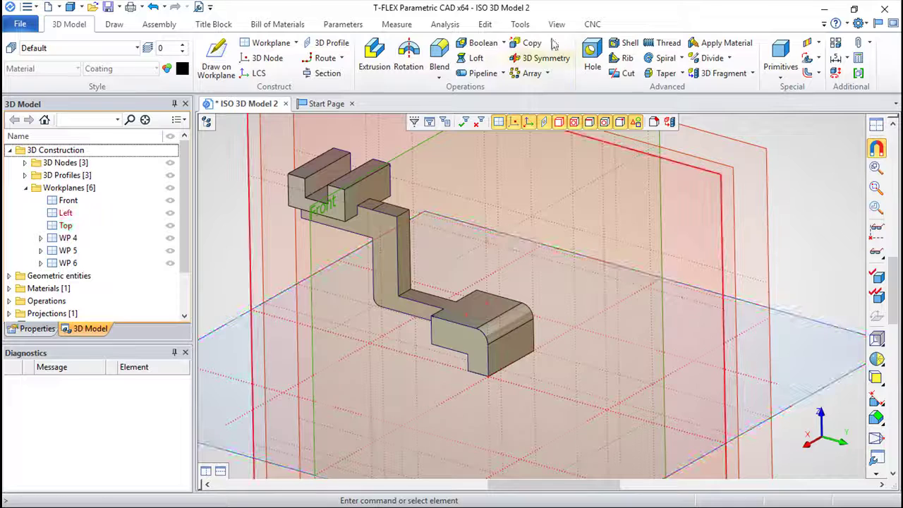
# - Cut two diameter-14 holes into the base top face at the marked node centres
pyautogui.click(593, 60)
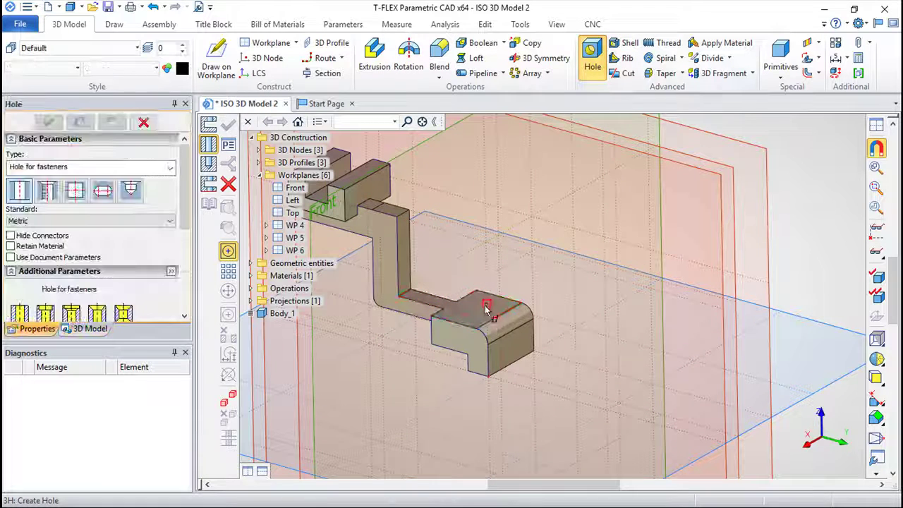
pyautogui.click(486, 310)
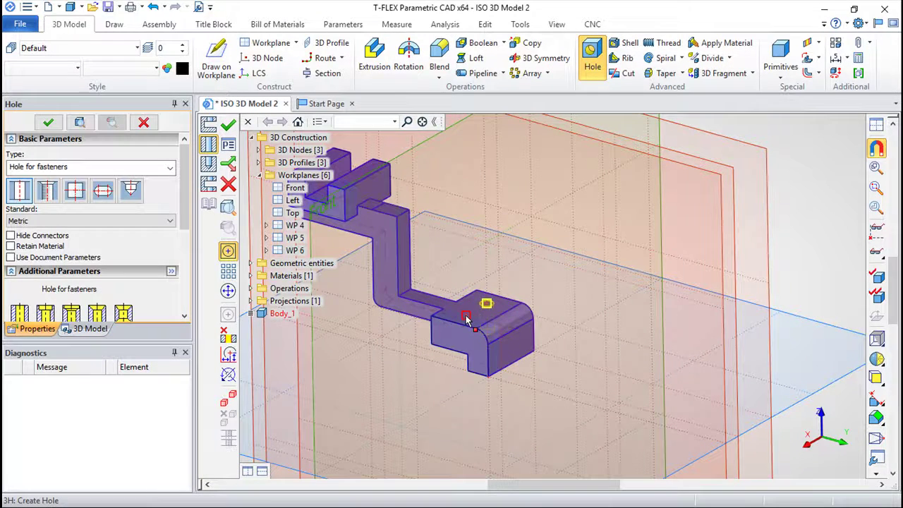
pyautogui.scroll(-5, 153, 240)
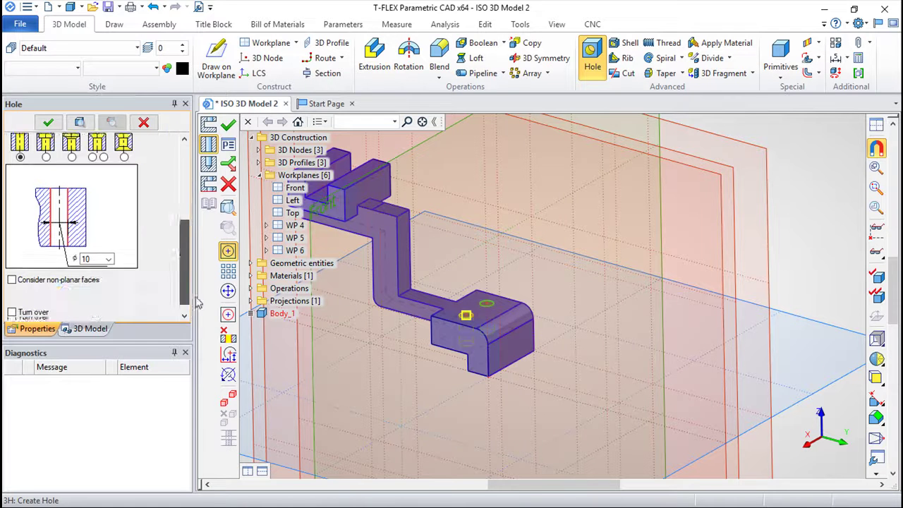
pyautogui.doubleClick(97, 251)
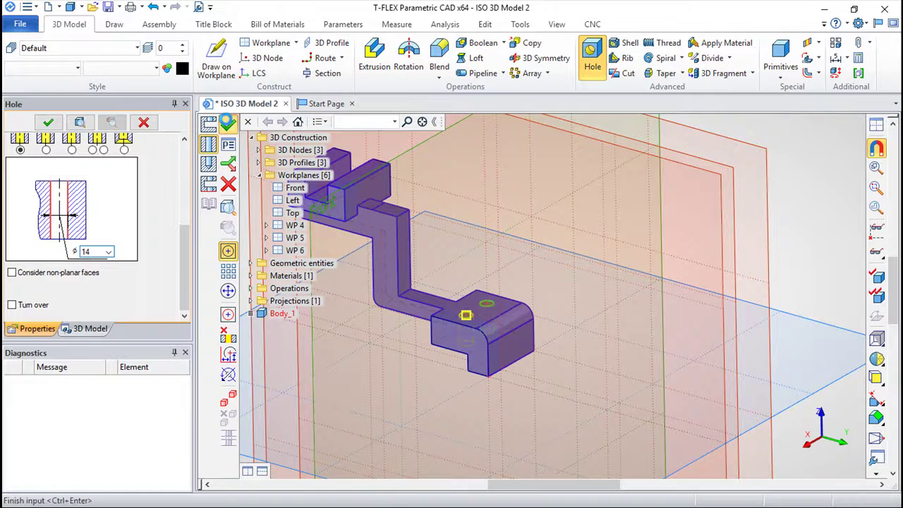
pyautogui.click(228, 123)
pyautogui.moveTo(399, 265)
pyautogui.mouseDown(button='right')
pyautogui.moveTo(600, 286)
pyautogui.moveTo(461, 235)
pyautogui.moveTo(605, 395)
pyautogui.mouseUp(button='right')
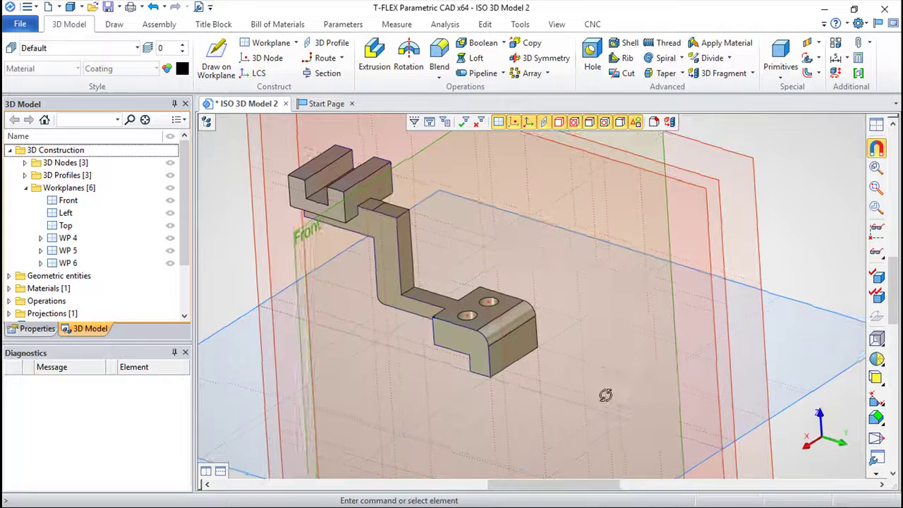
# - Hide the 3D Construction workplanes, nodes and profiles, and orbit around the bare bracket
pyautogui.scroll(3, 509, 300)
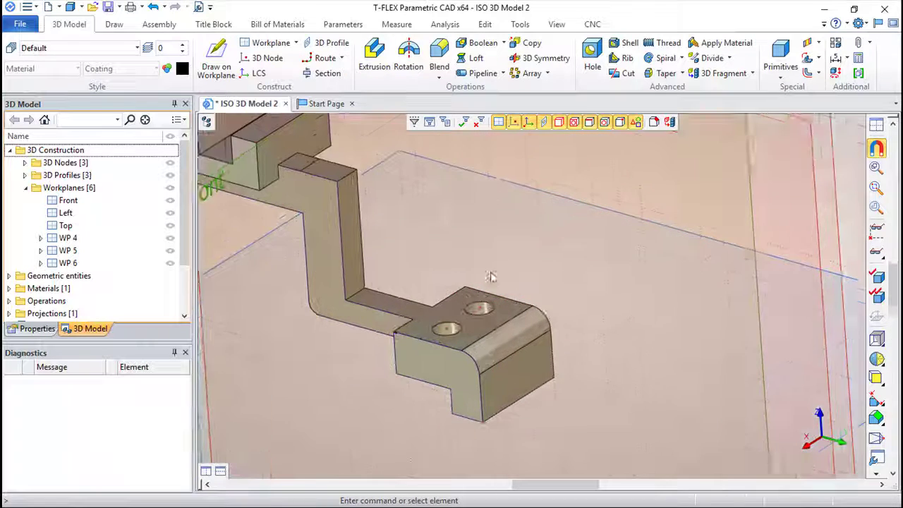
pyautogui.moveTo(509, 300); pyautogui.dragTo(673, 396, button='right')
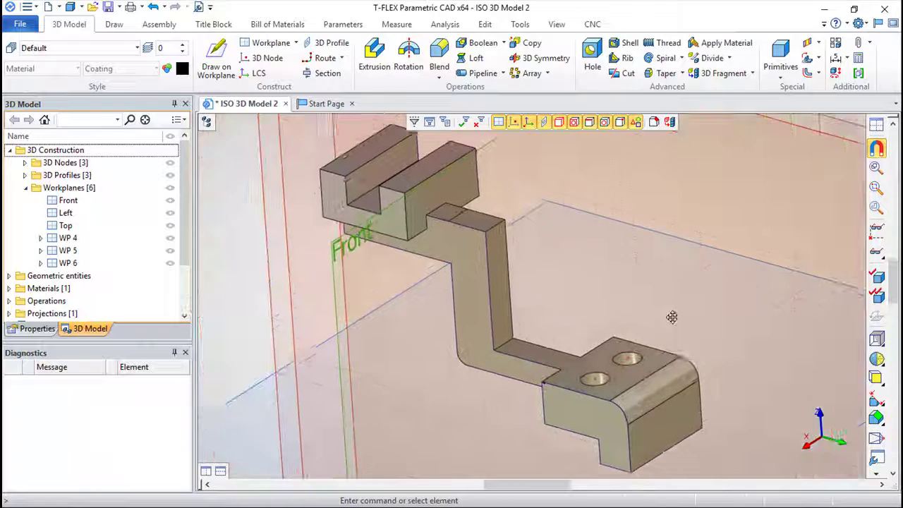
pyautogui.click(170, 187)
pyautogui.moveTo(397, 289)
pyautogui.mouseDown(button='right')
pyautogui.moveTo(591, 273)
pyautogui.moveTo(646, 350)
pyautogui.moveTo(546, 291)
pyautogui.moveTo(536, 444)
pyautogui.moveTo(564, 405)
pyautogui.mouseUp(button='right')
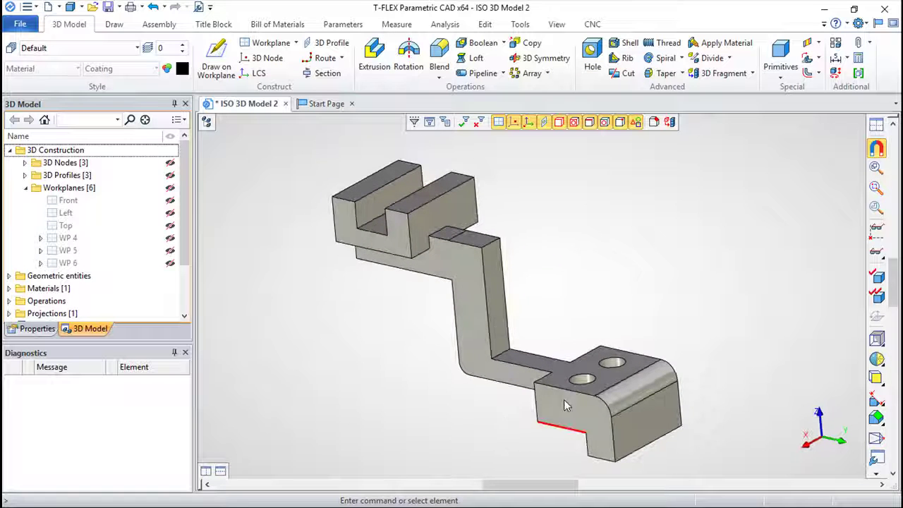
pyautogui.moveTo(700, 265); pyautogui.dragTo(727, 303, button='right')
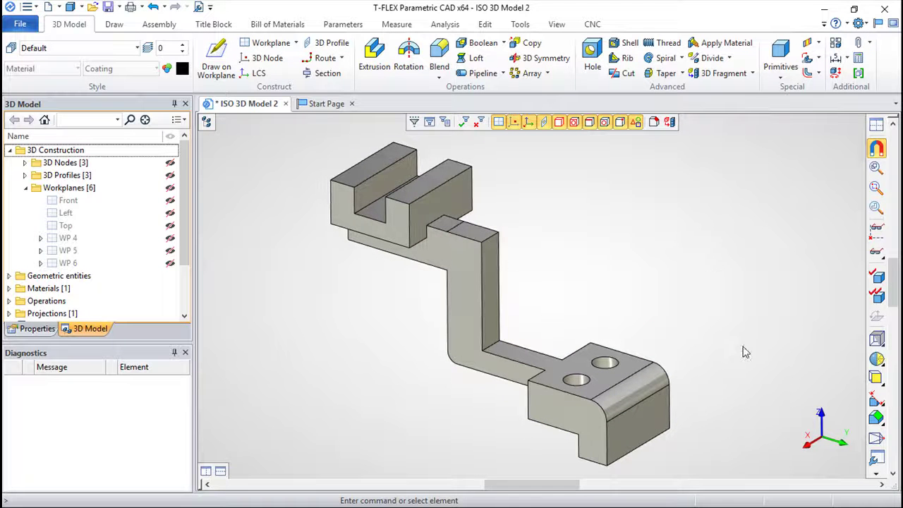